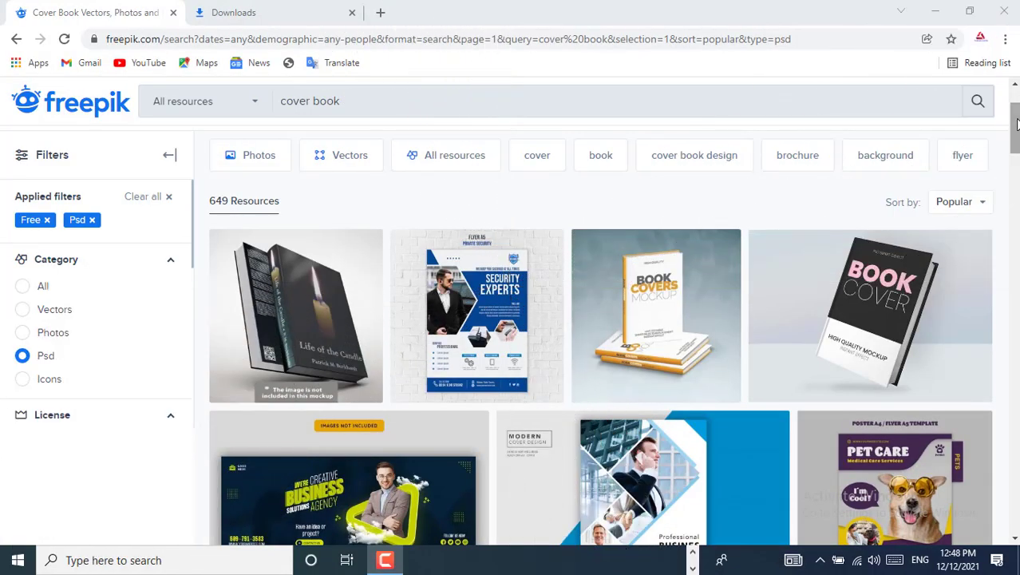
Step: Open Freepik's Three book covers mockup resource and start its free download
{"action": "left_click", "coordinate": [656, 315]}
{"action": "left_click", "coordinate": [874, 423]}
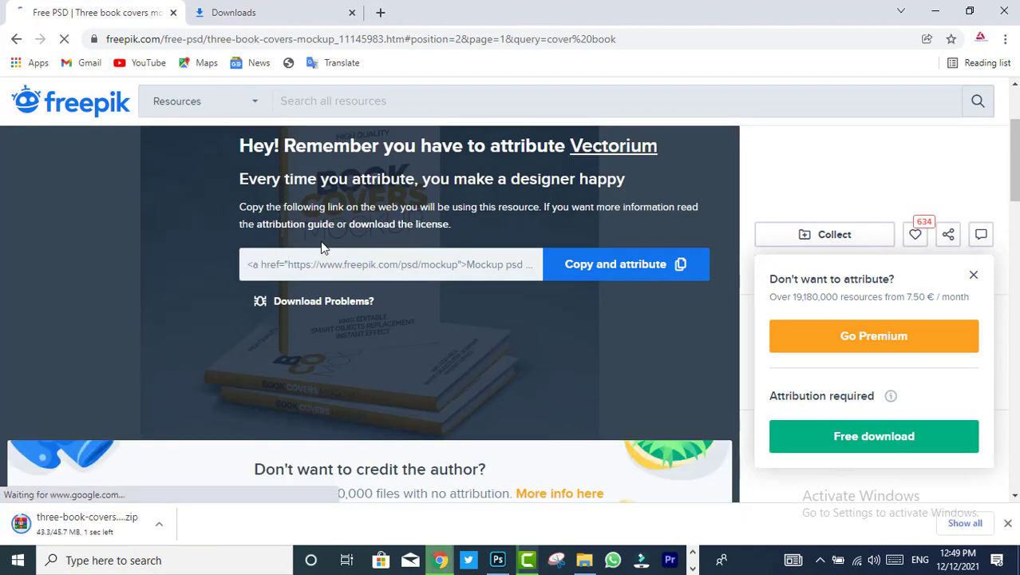
Step: Begin saving the KULAMSO poster on this computer under the name 'kulamao'
{"action": "left_click", "coordinate": [497, 559]}
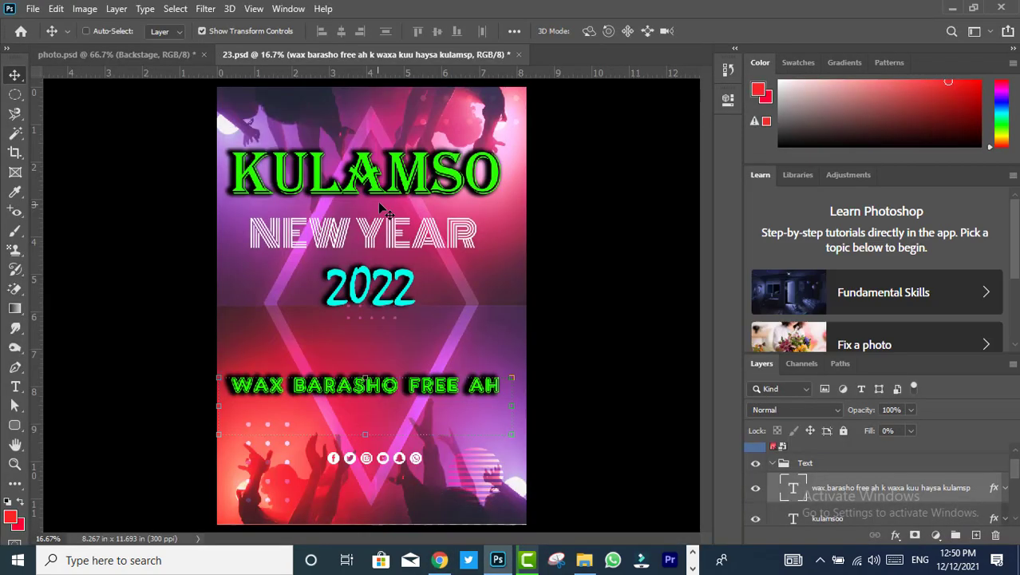
{"action": "key", "text": "ctrl+shift+s"}
{"action": "left_click", "coordinate": [463, 373]}
{"action": "type", "text": "kulamao"}
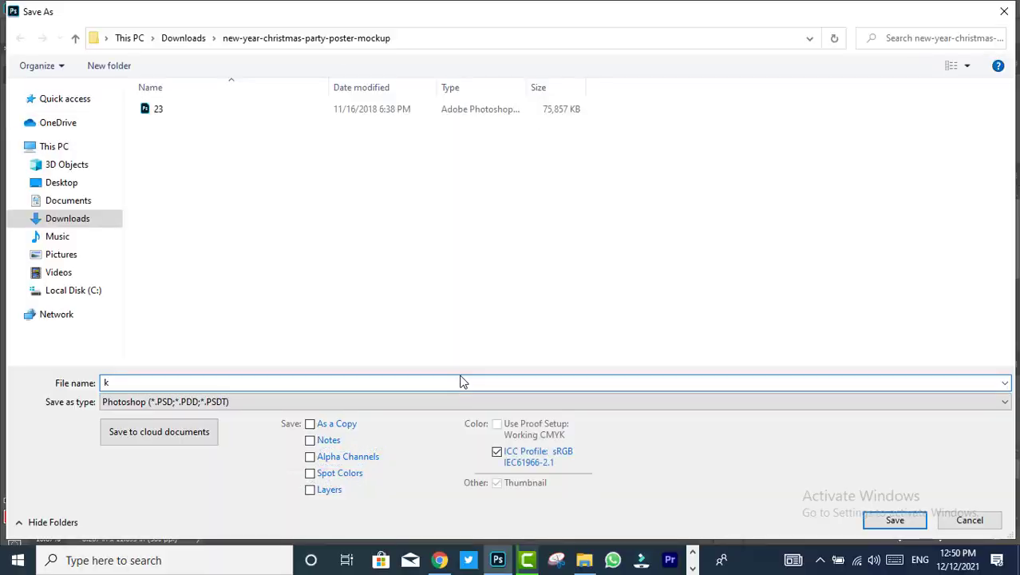
{"action": "left_click", "coordinate": [437, 402]}
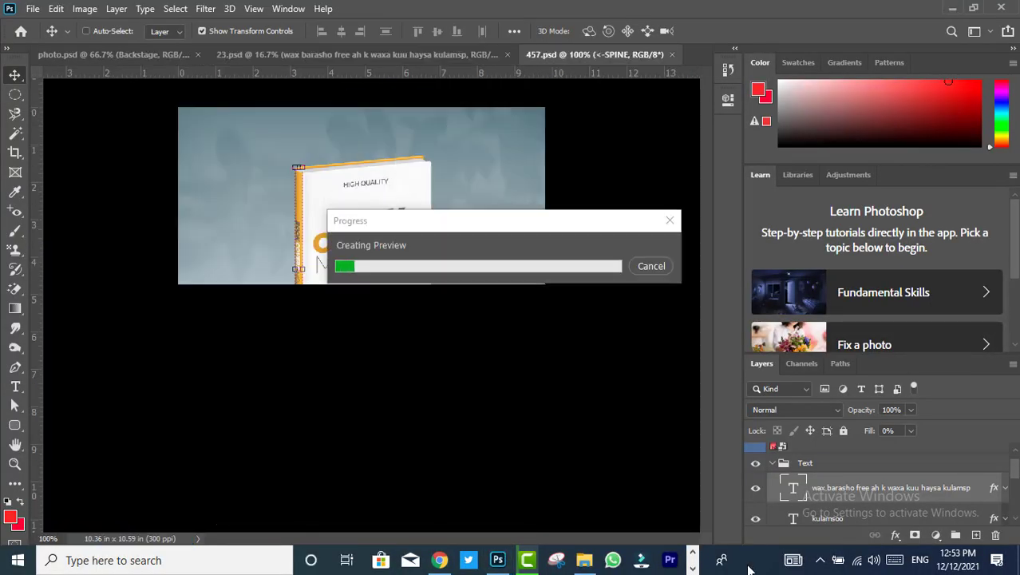
{"action": "key", "text": "ctrl+shift+Escape"}
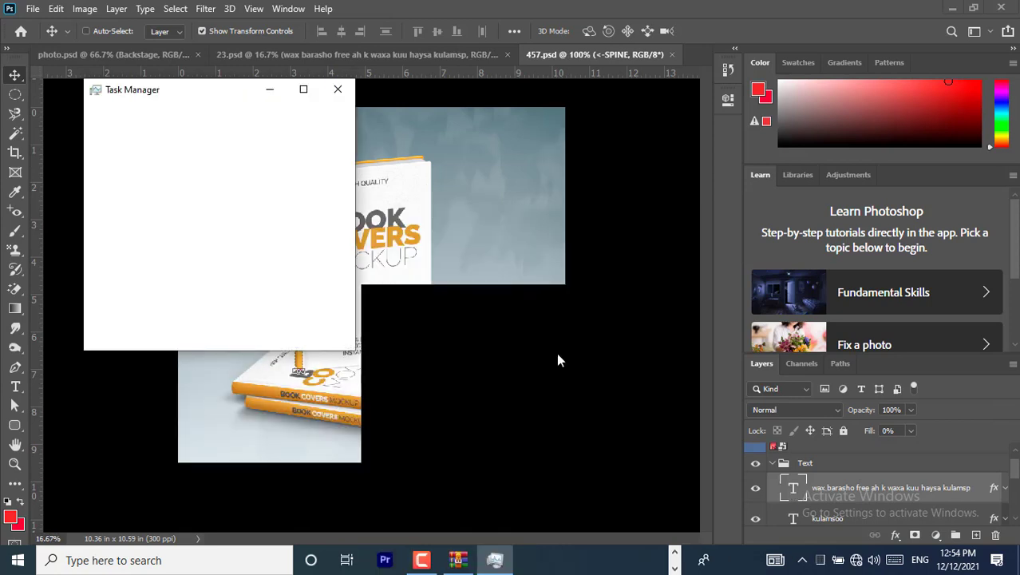
{"action": "left_click", "coordinate": [338, 89]}
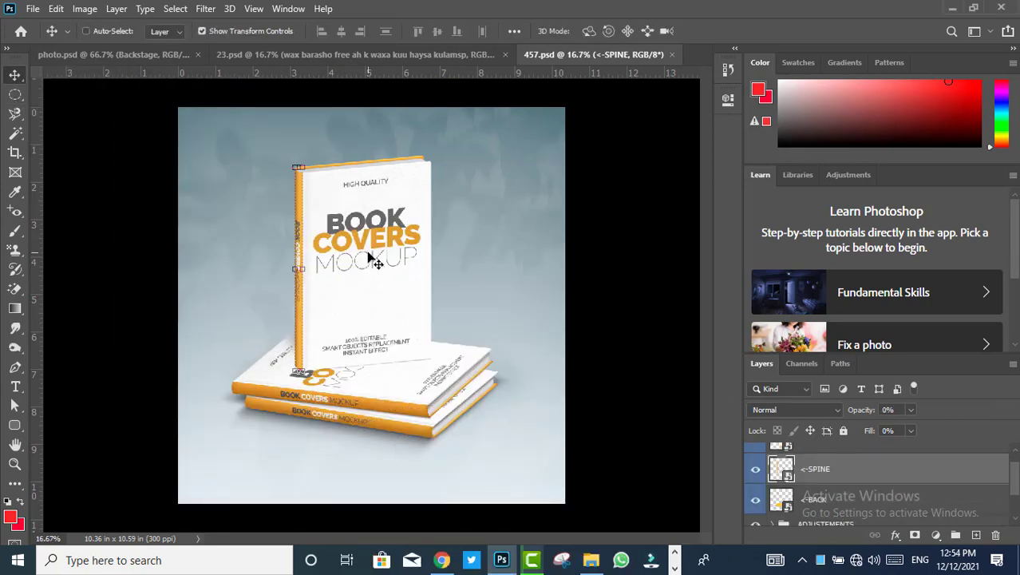
Step: Open the spine and front cover smart object contents of the book mockup
{"action": "double_click", "coordinate": [782, 469]}
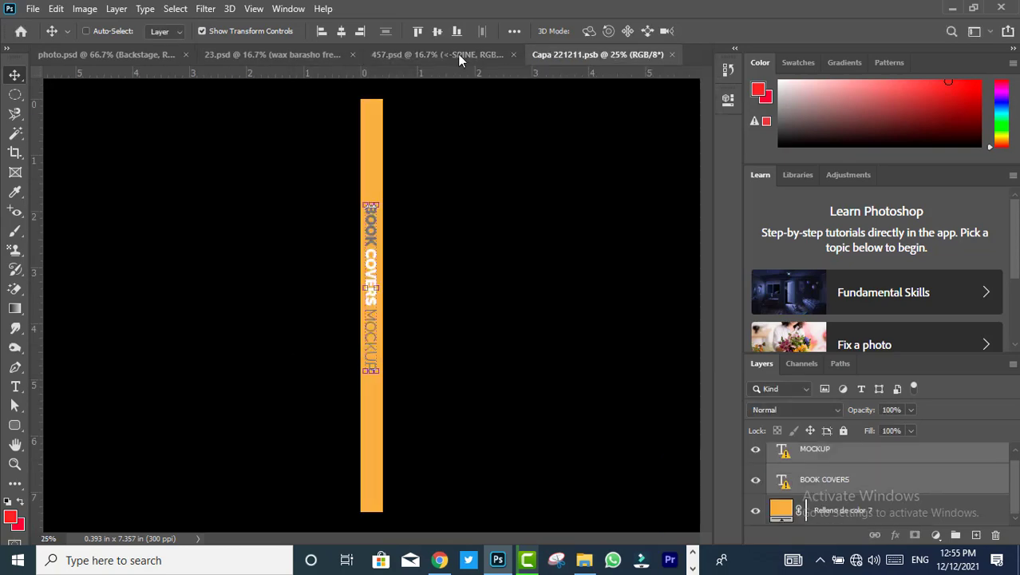
{"action": "left_click", "coordinate": [459, 60]}
{"action": "double_click", "coordinate": [782, 457]}
Step: Place the KULAMSO poster on the front cover contents, fit it, and save
{"action": "key", "text": "ctrl+o"}
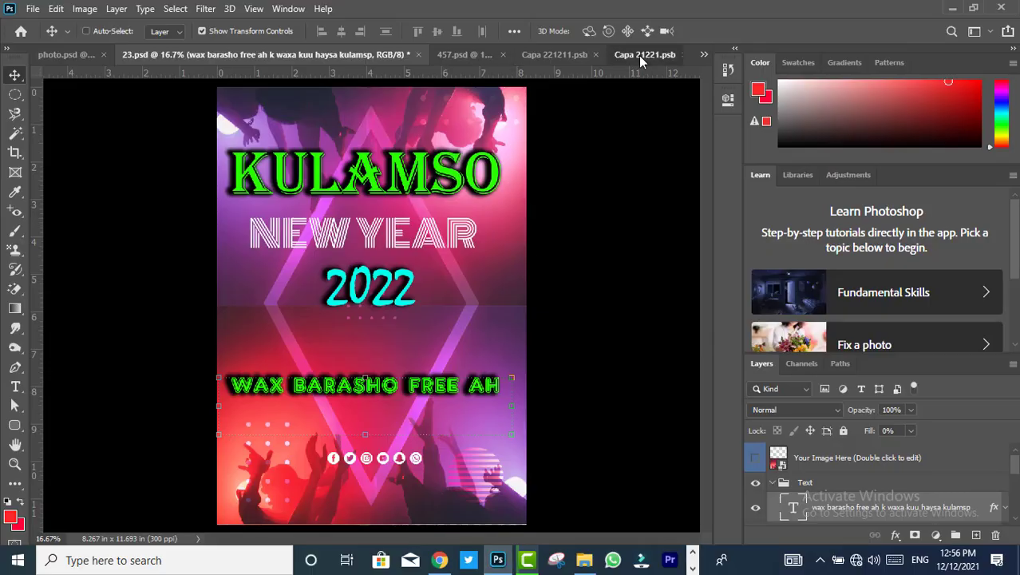
{"action": "left_click", "coordinate": [638, 55]}
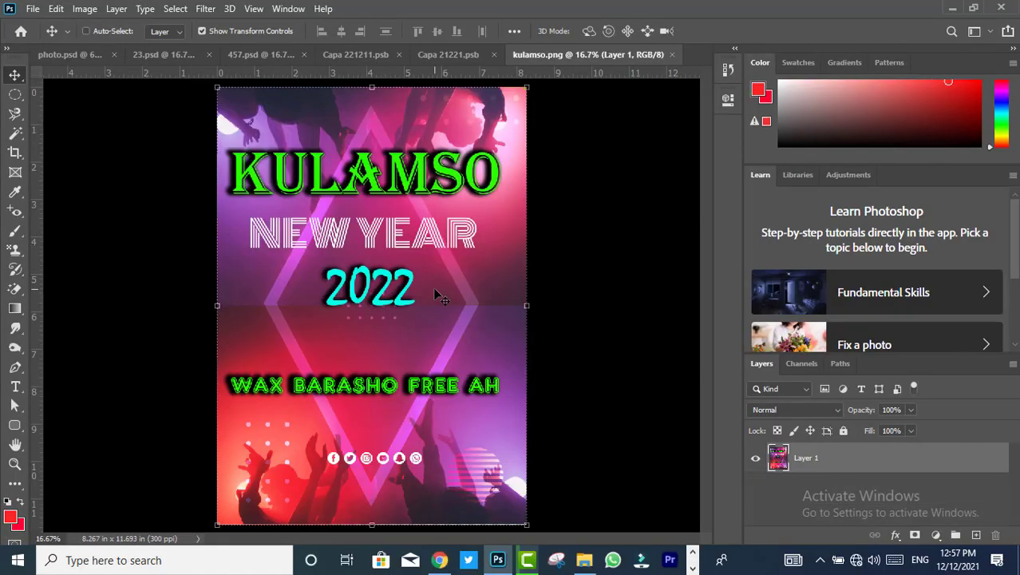
{"action": "left_click_drag", "start_coordinate": [432, 287], "coordinate": [431, 335]}
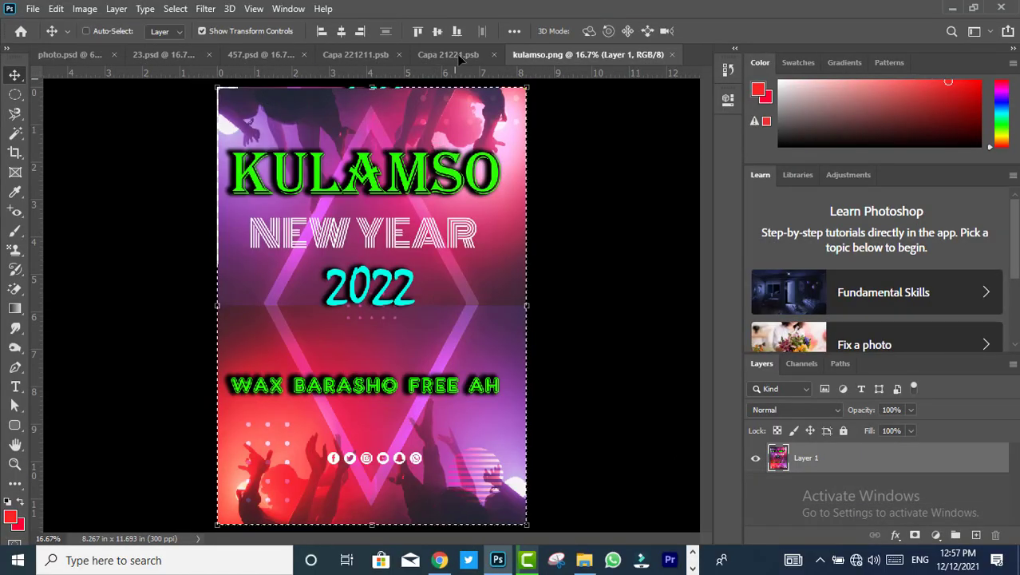
{"action": "key", "text": "ctrl+0"}
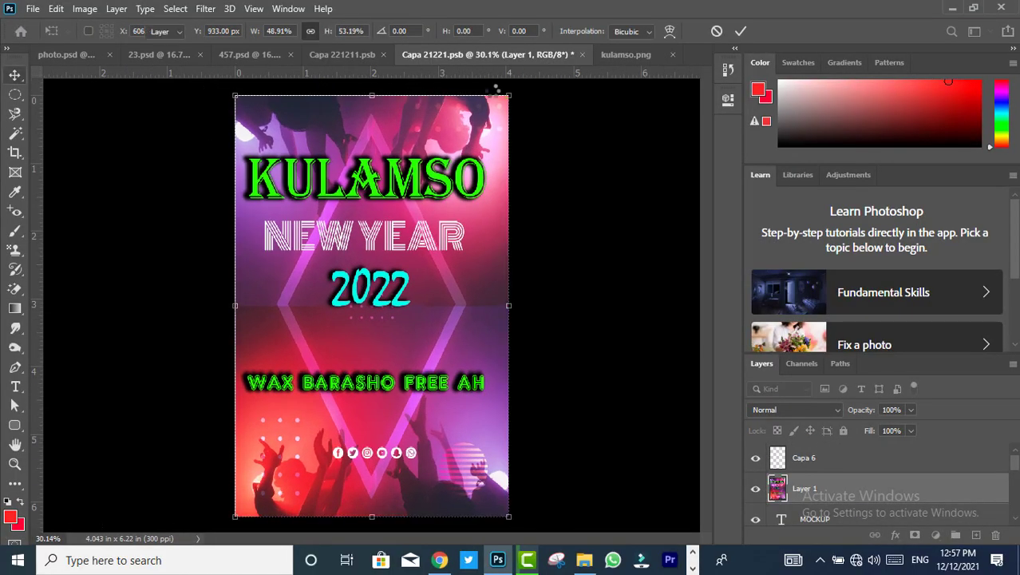
{"action": "key", "text": "ctrl+s"}
{"action": "key", "text": "ctrl+w"}
Step: Paste the poster into the spine contents, squeeze it to spine width, and save
{"action": "left_click", "coordinate": [610, 54]}
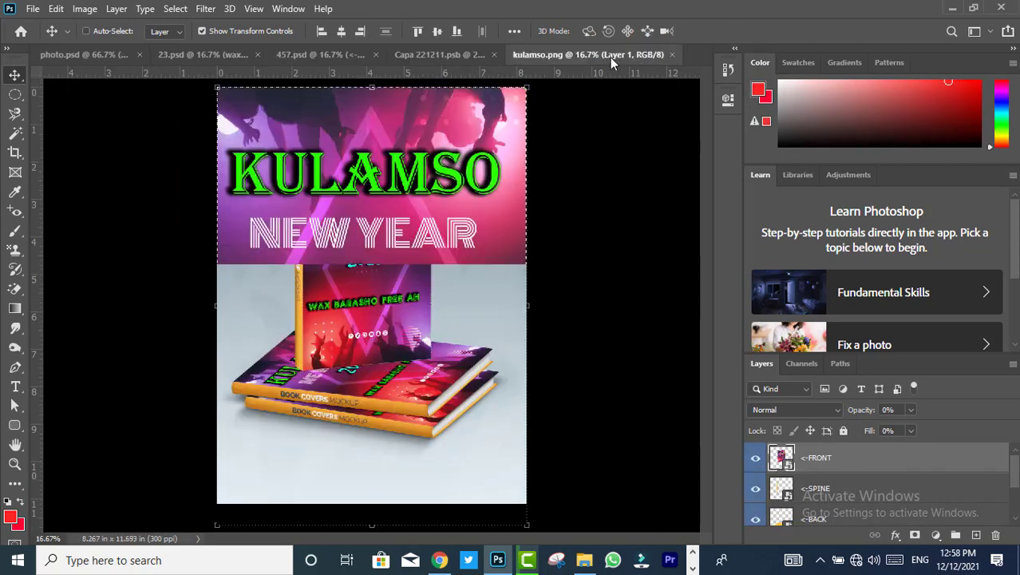
{"action": "left_click", "coordinate": [457, 54]}
{"action": "key", "text": "ctrl+v"}
{"action": "key", "text": "ctrl+t"}
{"action": "left_click_drag", "start_coordinate": [421, 295], "coordinate": [387, 521]}
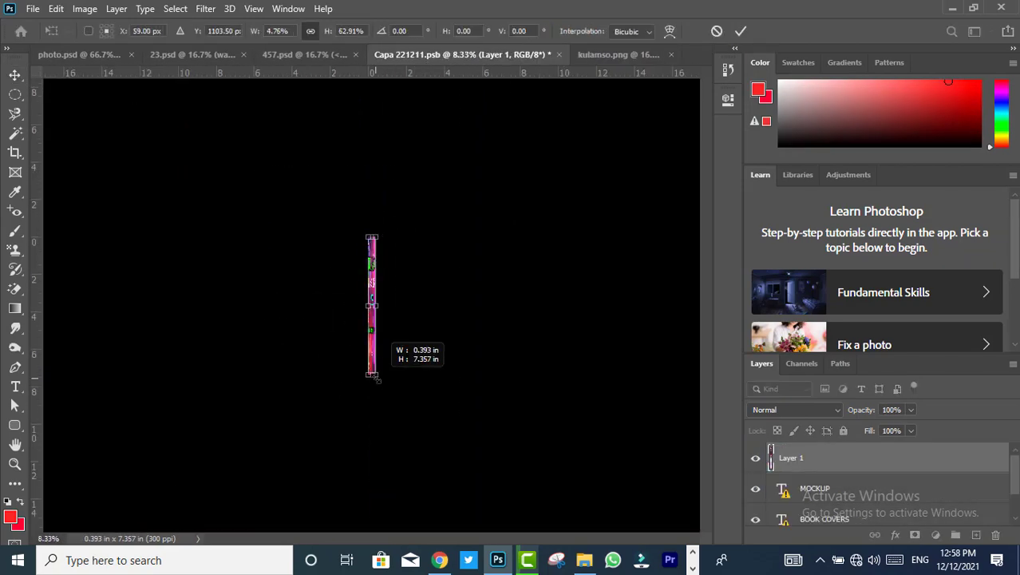
{"action": "key", "text": "Return"}
{"action": "left_click", "coordinate": [560, 55]}
{"action": "key", "text": "Return"}
Step: Change the background colour overlay to magenta
{"action": "left_click", "coordinate": [423, 54]}
{"action": "scroll", "coordinate": [924, 477], "scroll_direction": "down", "scroll_amount": 3}
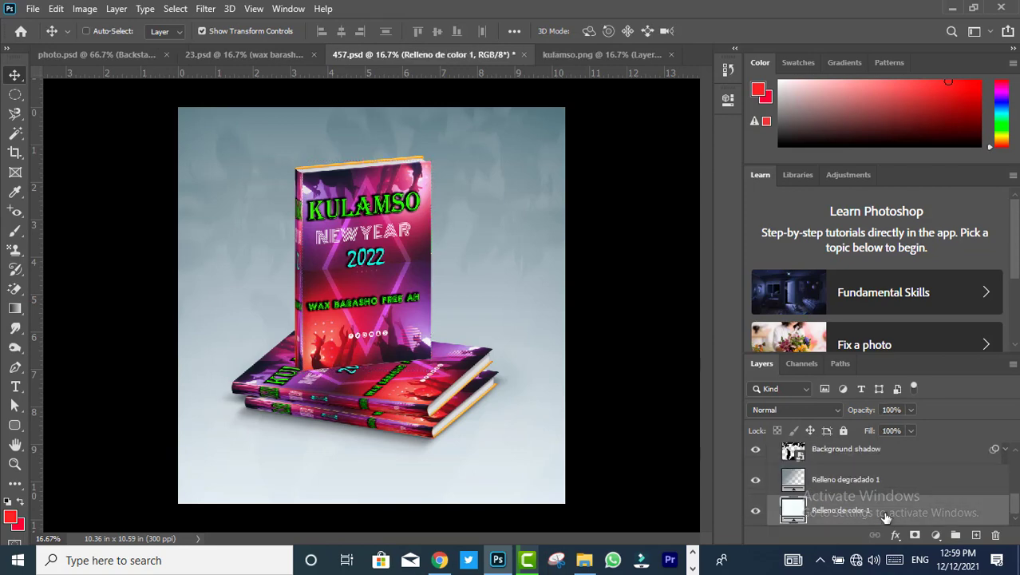
{"action": "double_click", "coordinate": [924, 476]}
{"action": "left_click", "coordinate": [792, 173]}
{"action": "left_click", "coordinate": [770, 141]}
{"action": "left_click", "coordinate": [957, 144]}
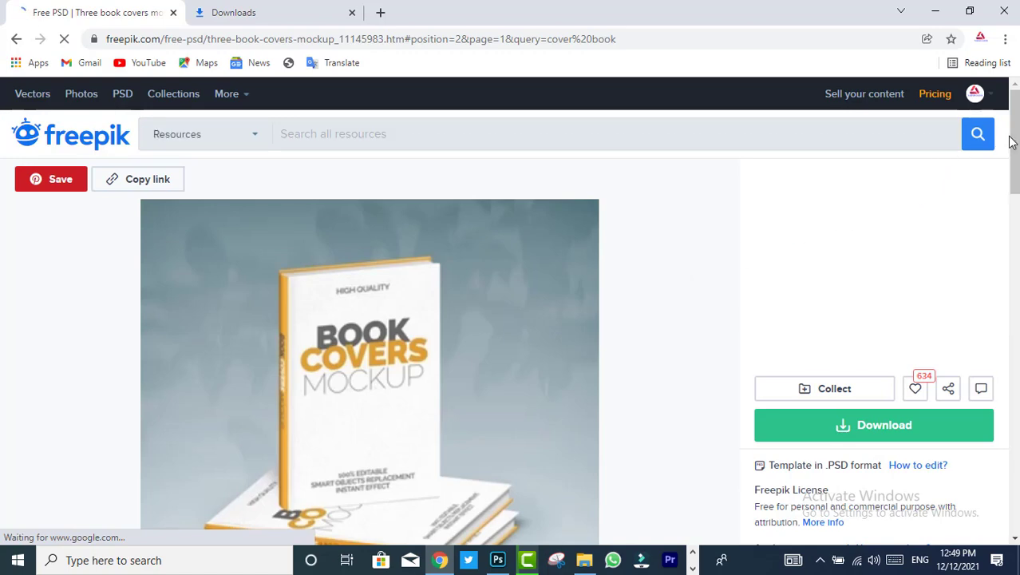
Step: Download the Three book covers mockup zip for free with attribution
{"action": "mouse_move", "coordinate": [1012, 136]}
{"action": "left_mouse_down"}
{"action": "mouse_move", "coordinate": [1015, 183]}
{"action": "mouse_move", "coordinate": [1011, 162]}
{"action": "left_mouse_up"}
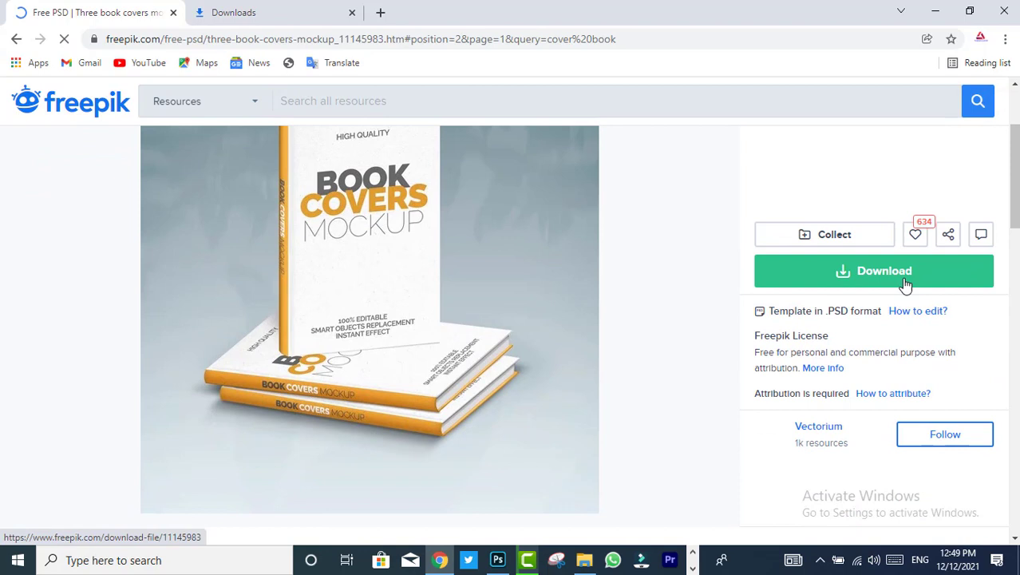
{"action": "left_click", "coordinate": [903, 276]}
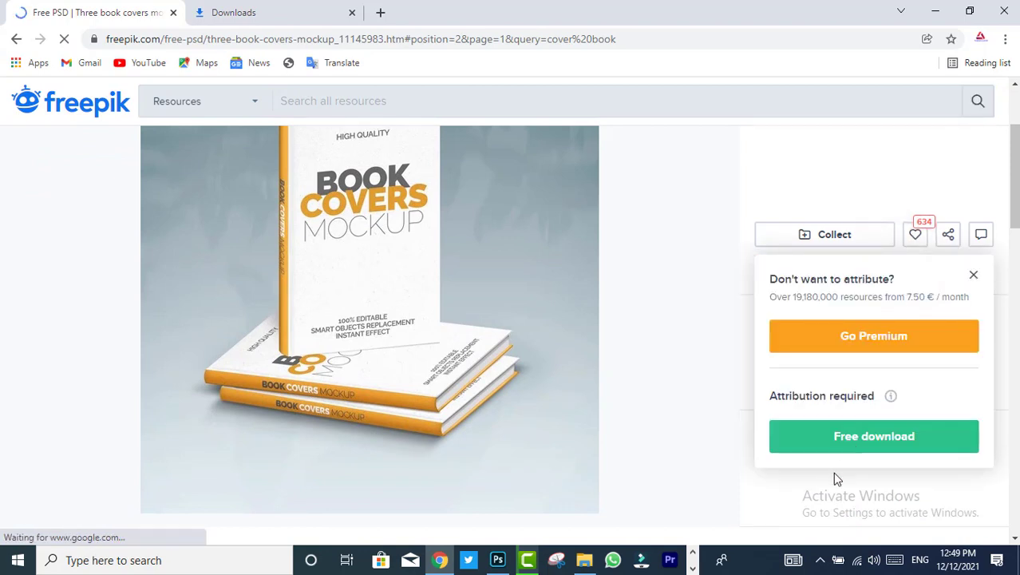
{"action": "left_click", "coordinate": [847, 444]}
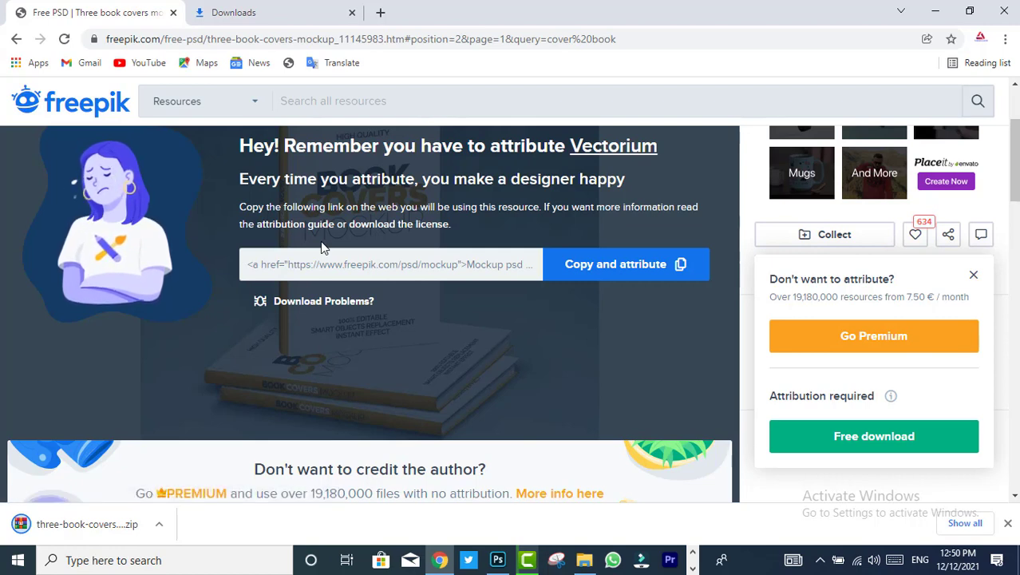
Step: Bring the KULAMSO poster forward and try Save As on this computer, checking file formats
{"action": "left_click", "coordinate": [498, 559]}
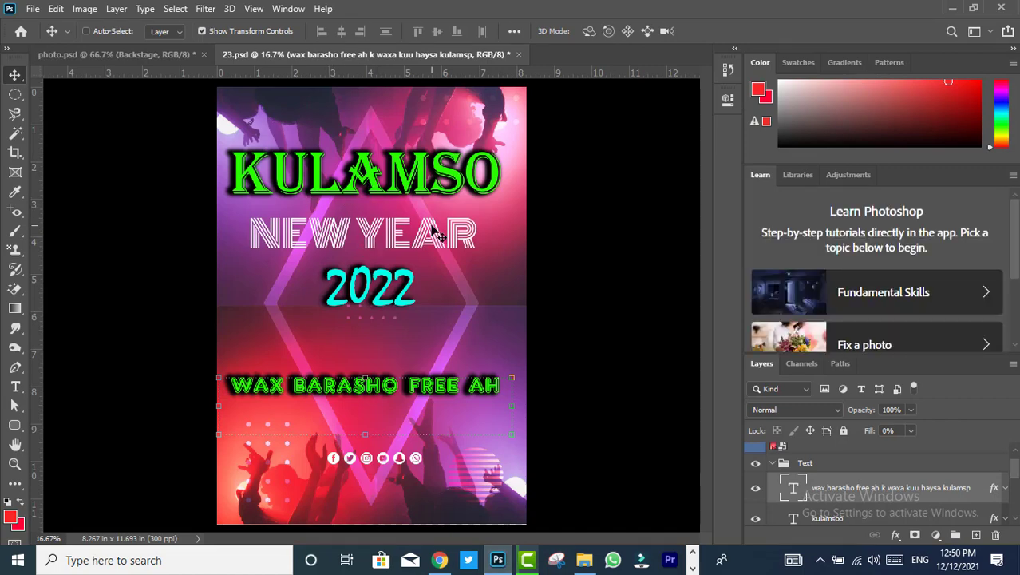
{"action": "left_click", "coordinate": [33, 9]}
{"action": "left_click", "coordinate": [75, 189]}
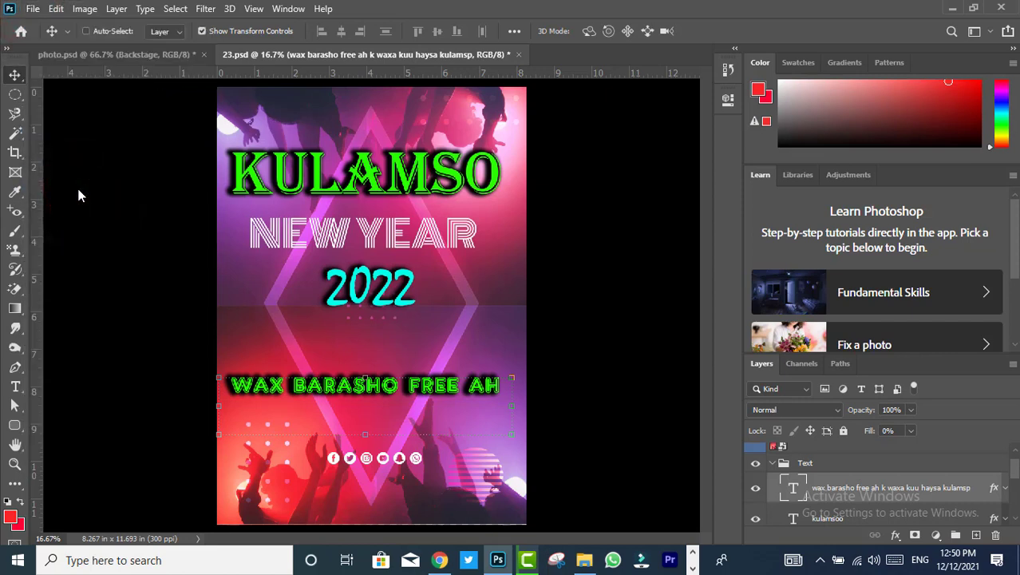
{"action": "key", "text": "ctrl"}
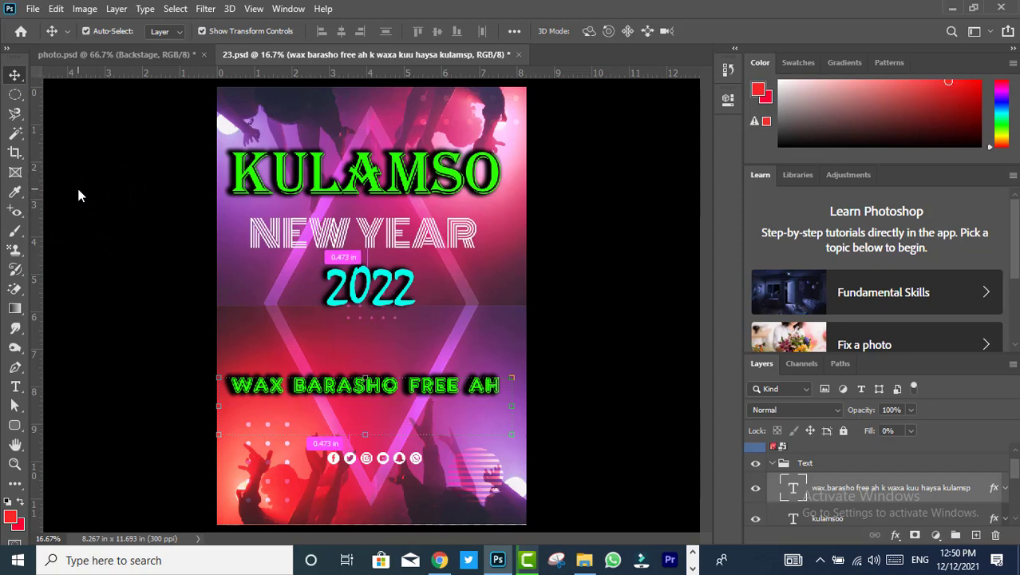
{"action": "key", "text": "ctrl+shift+s"}
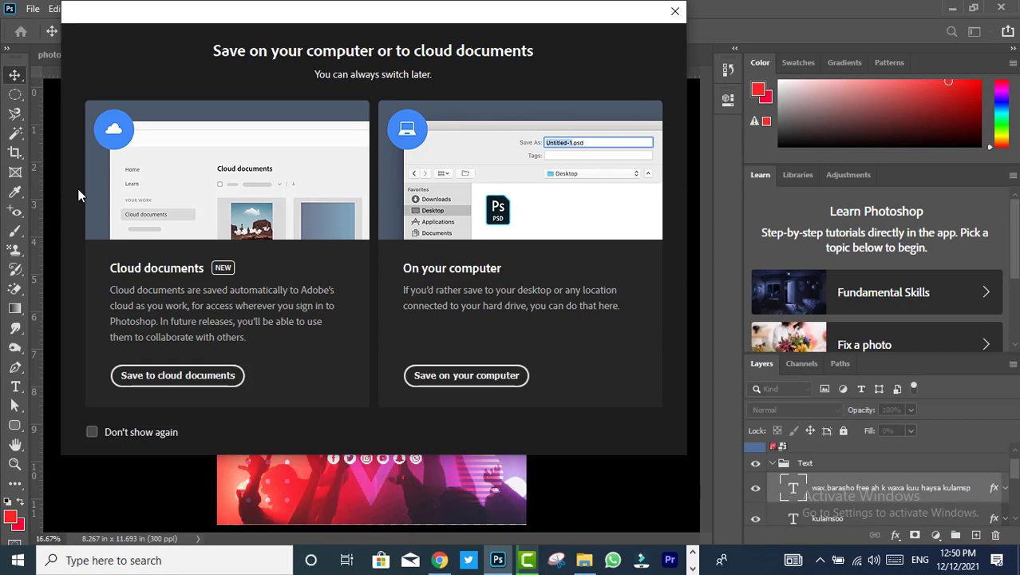
{"action": "left_click", "coordinate": [455, 370]}
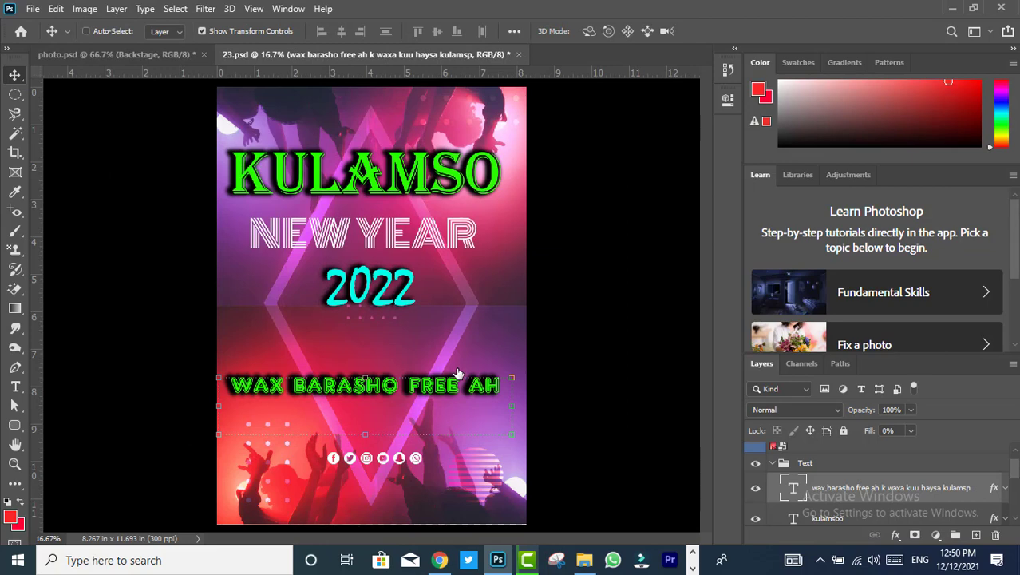
{"action": "key", "text": "ctrl+s"}
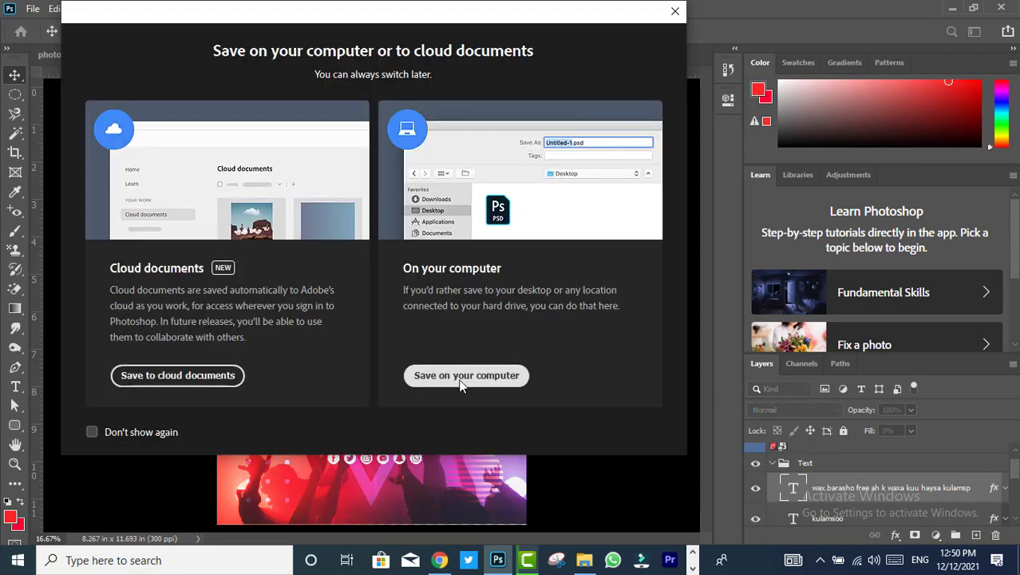
{"action": "left_click", "coordinate": [460, 380]}
{"action": "type", "text": "kulamao"}
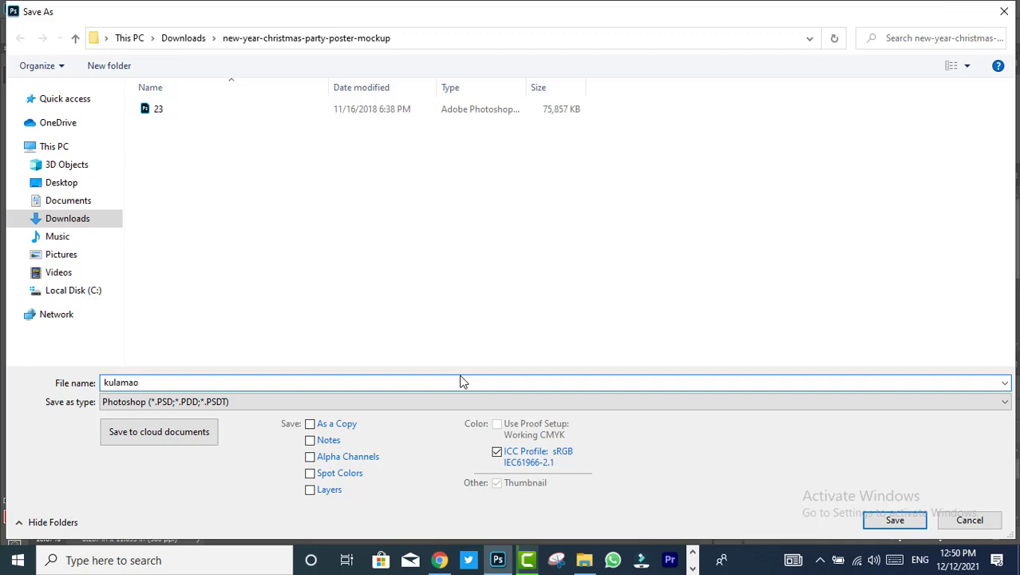
{"action": "left_click", "coordinate": [438, 401]}
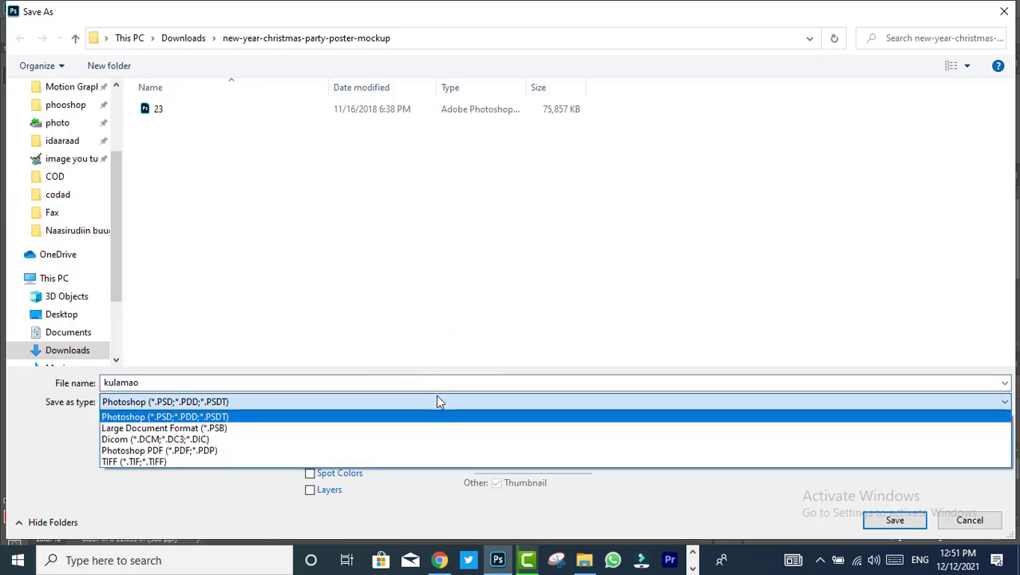
{"action": "left_click", "coordinate": [771, 91]}
Step: Save the poster as kulamso PNG in Desktop > photo > COD, accepting PNG options
{"action": "left_click", "coordinate": [1005, 12]}
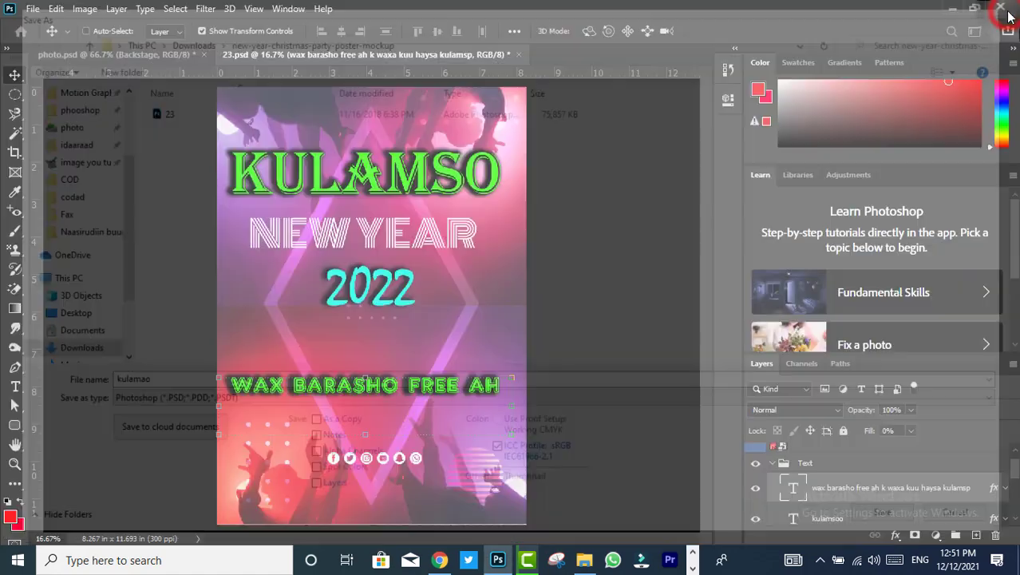
{"action": "left_click", "coordinate": [32, 9]}
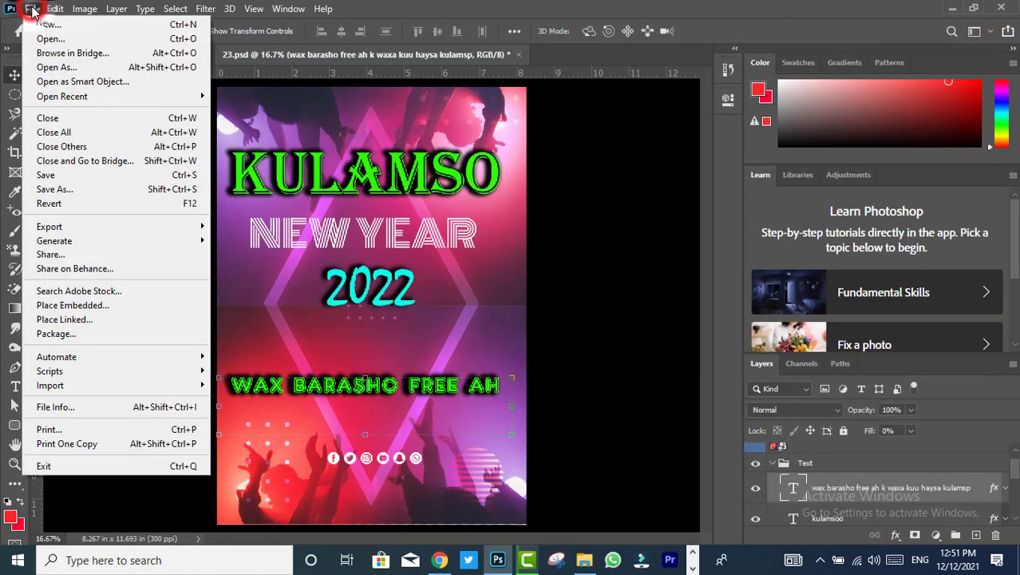
{"action": "left_click", "coordinate": [46, 190]}
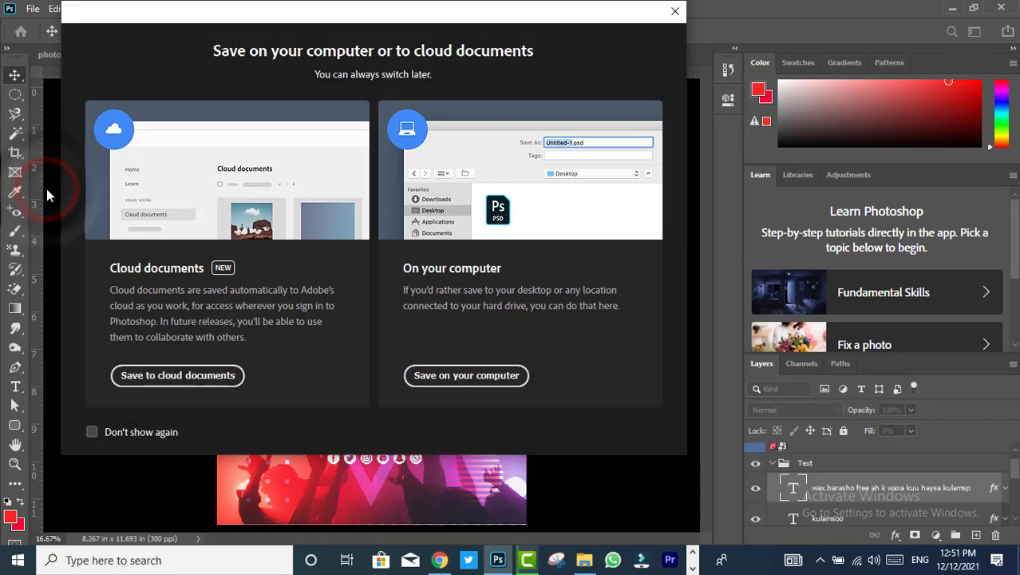
{"action": "left_click", "coordinate": [466, 376]}
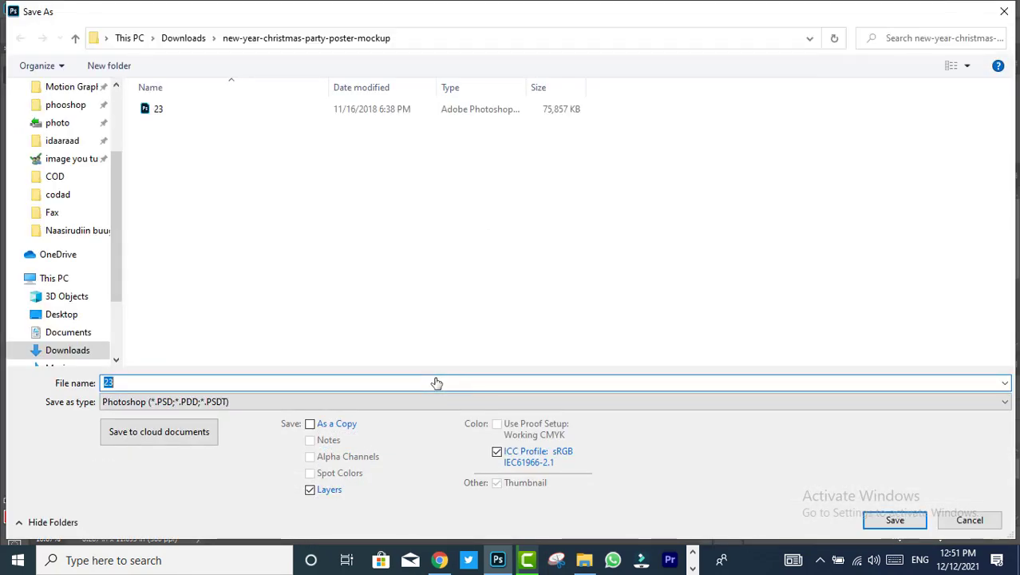
{"action": "type", "text": "kulamso"}
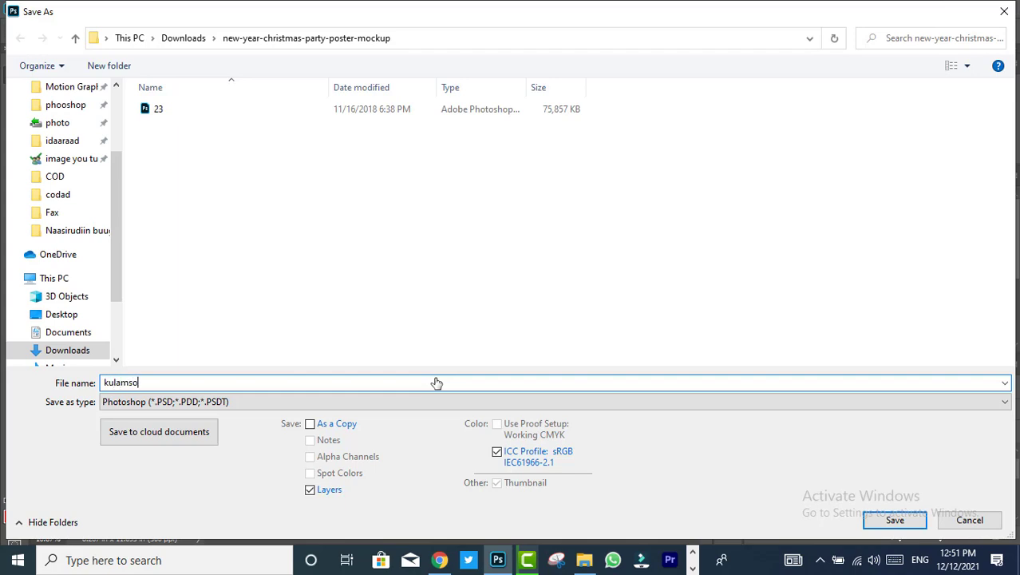
{"action": "left_click", "coordinate": [407, 404]}
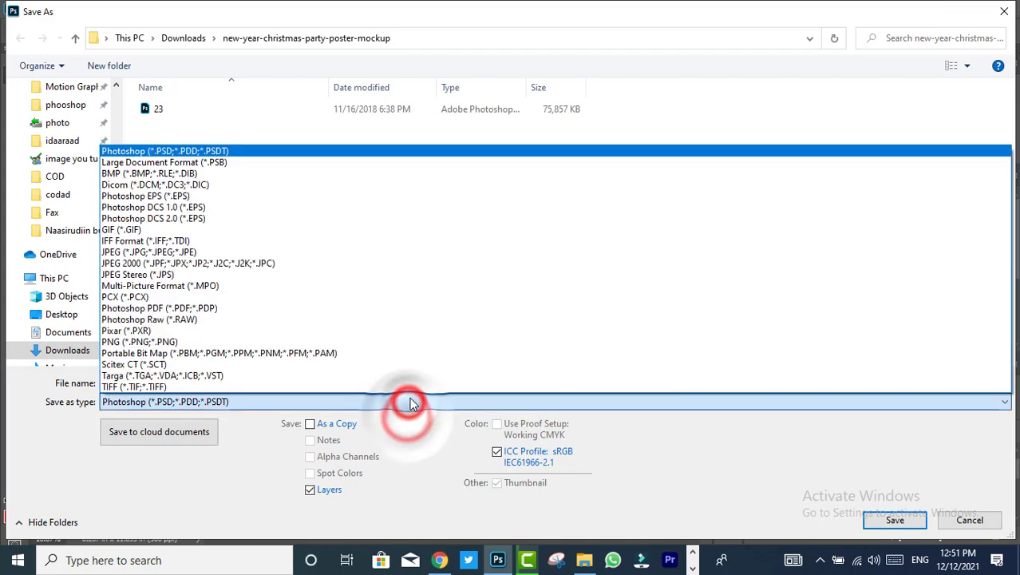
{"action": "left_click", "coordinate": [173, 341]}
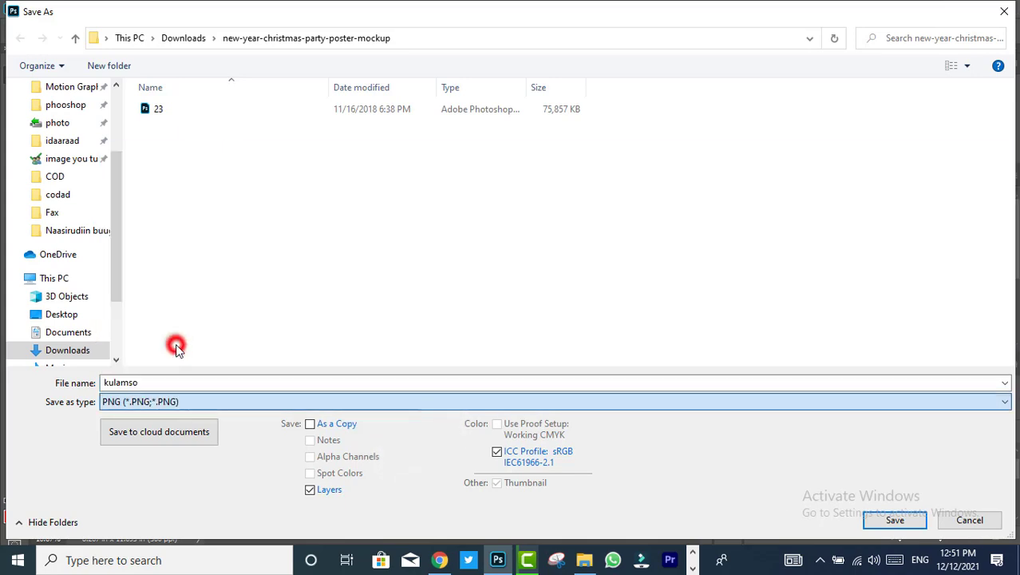
{"action": "left_click", "coordinate": [68, 176]}
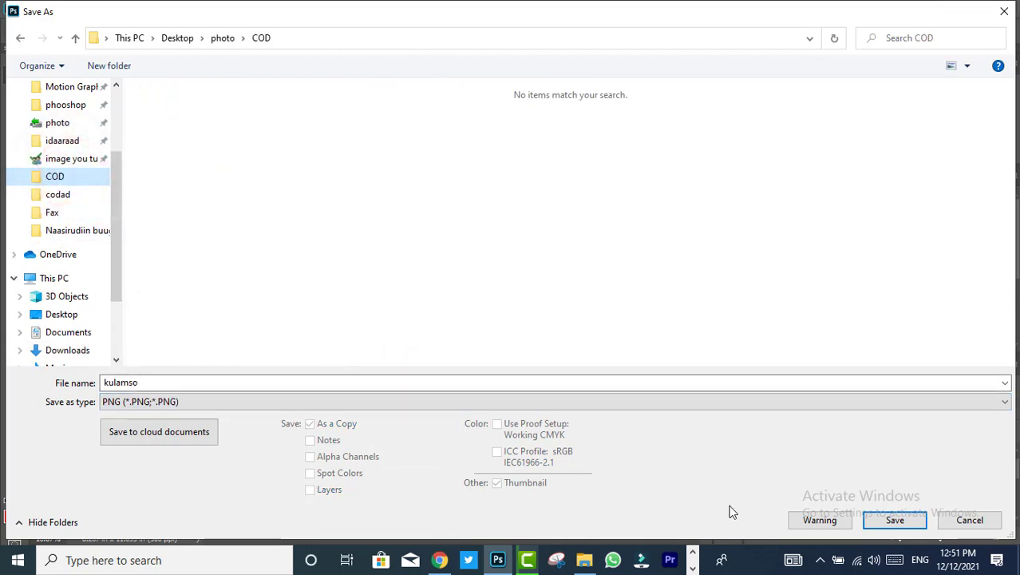
{"action": "left_click", "coordinate": [900, 520]}
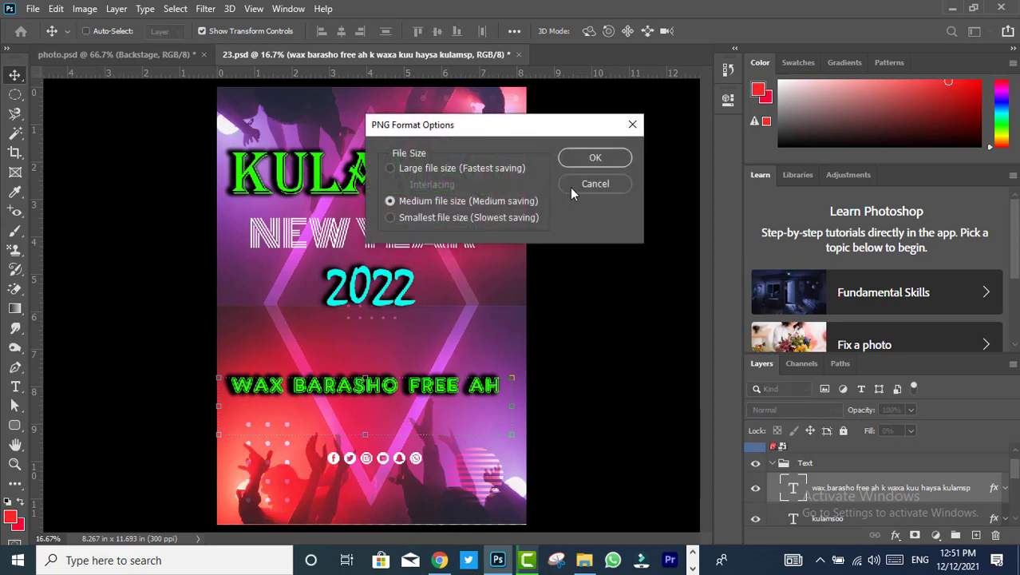
{"action": "left_click", "coordinate": [595, 158]}
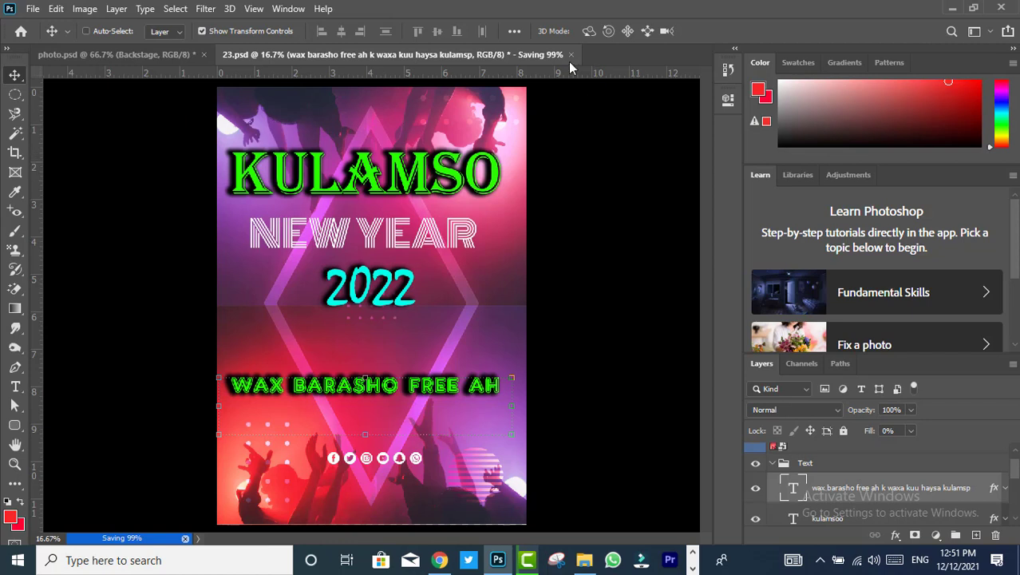
Step: Dismiss WinRAR's trial notice and extract 457.psd from three-book-covers-mockup (2).zip
{"action": "left_click", "coordinate": [954, 10]}
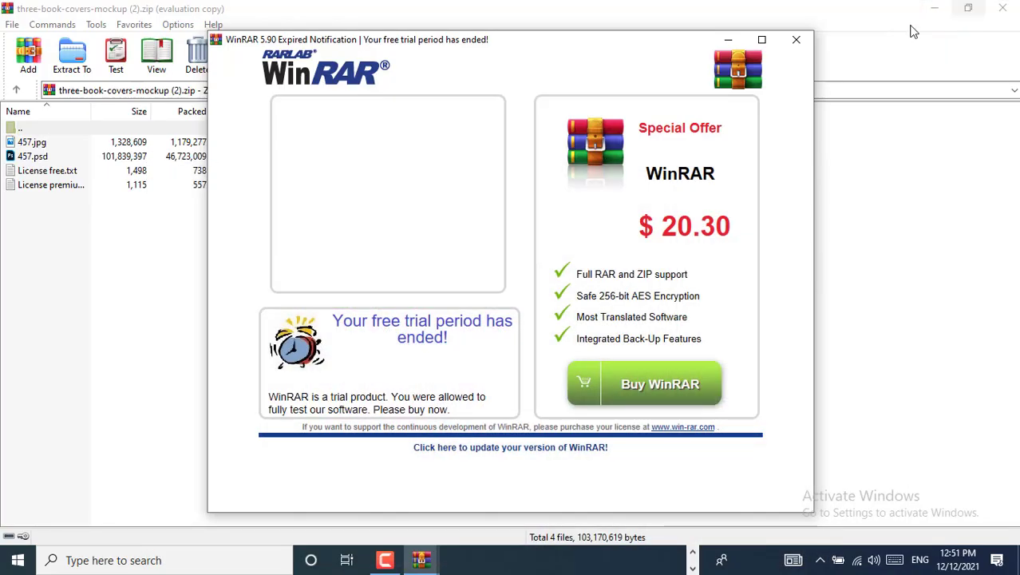
{"action": "left_click", "coordinate": [797, 46]}
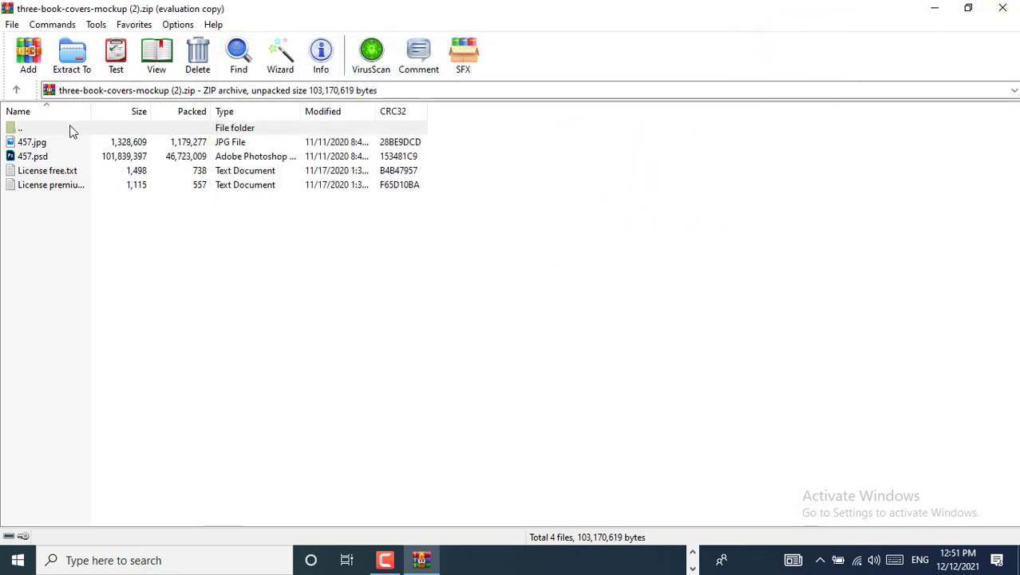
{"action": "left_click", "coordinate": [72, 131]}
{"action": "double_click", "coordinate": [48, 157]}
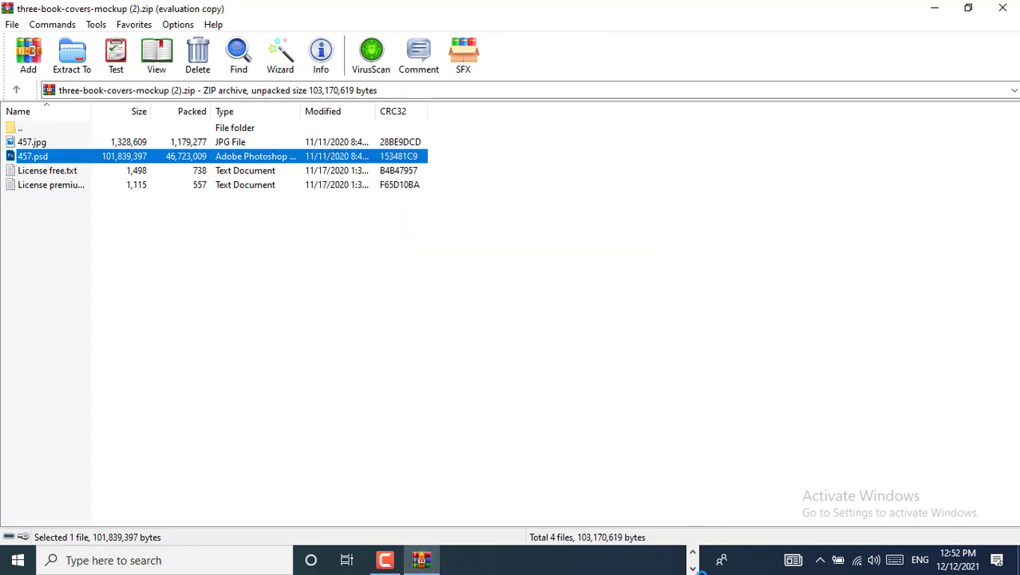
{"action": "left_click", "coordinate": [693, 568]}
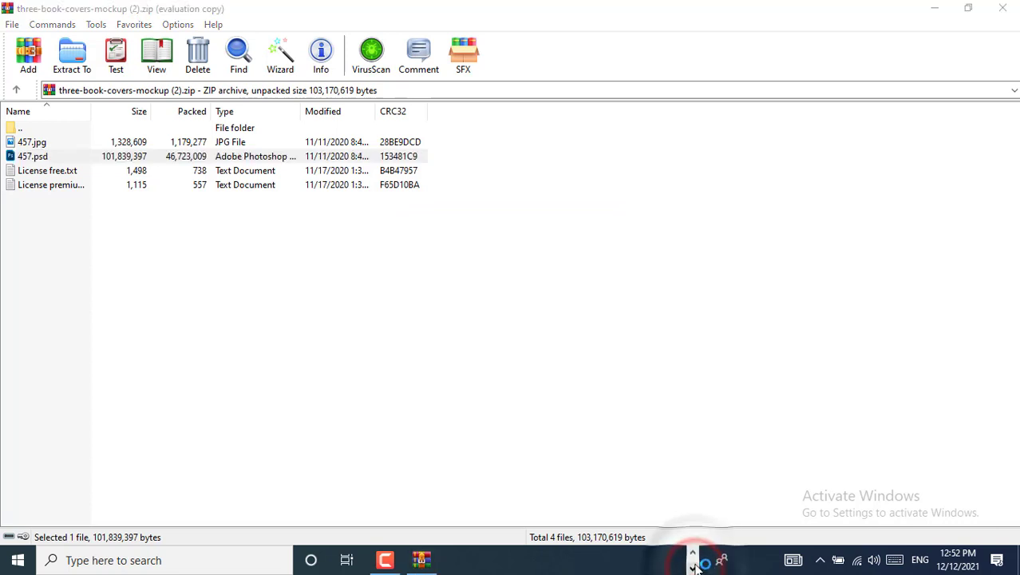
{"action": "left_click", "coordinate": [695, 553]}
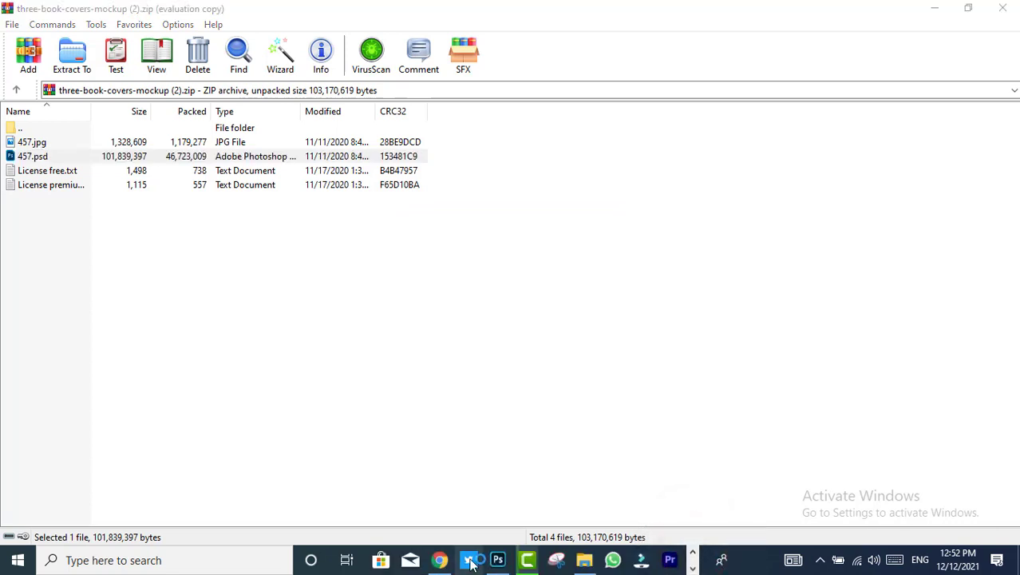
Step: Open 457.psd in Photoshop, pick the Move tool, and go to the SPINE layer
{"action": "left_click", "coordinate": [497, 560]}
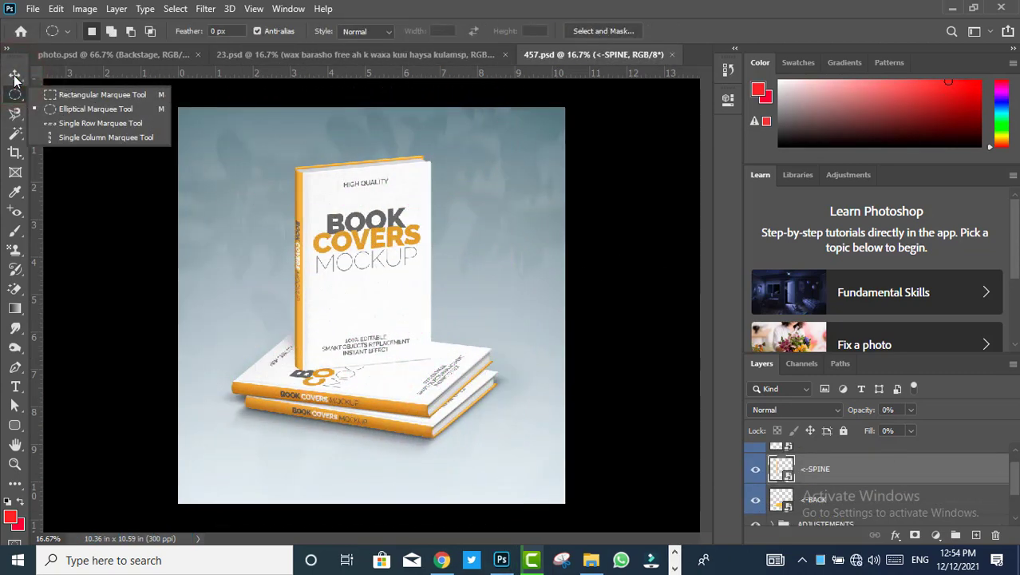
{"action": "left_click", "coordinate": [14, 76]}
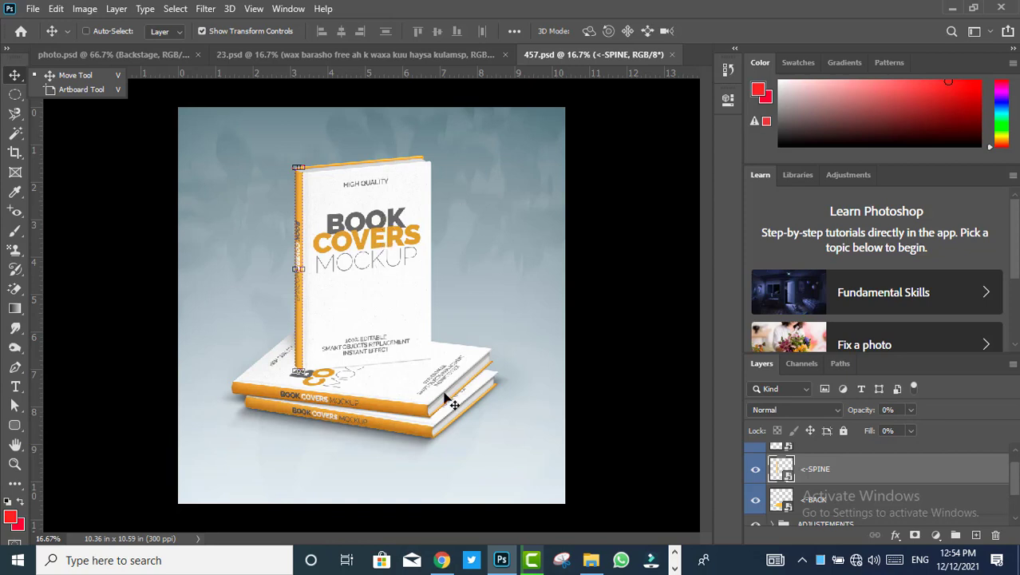
{"action": "left_click", "coordinate": [367, 256]}
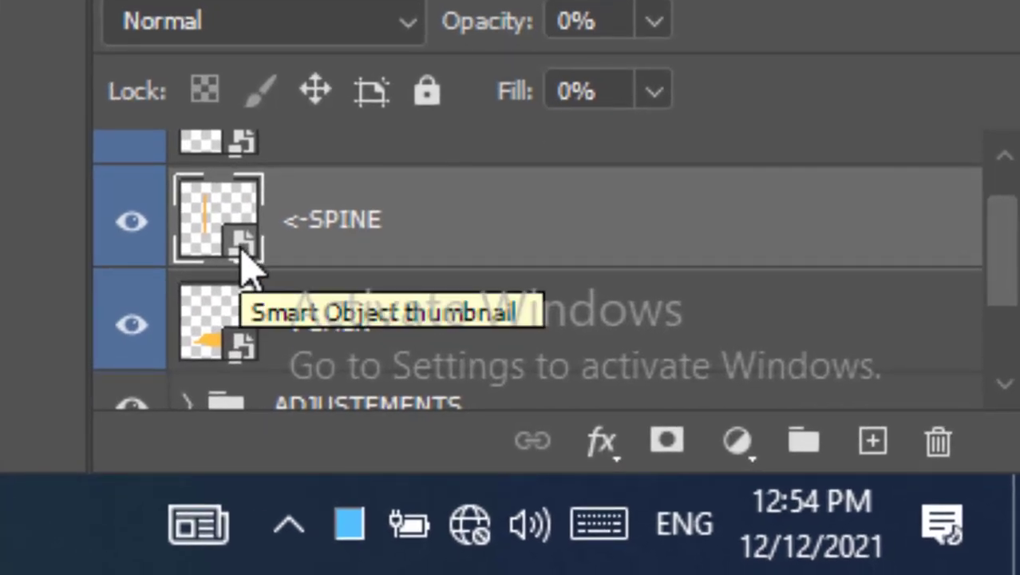
Step: Open the spine contents as Capa 221211.psb, then select 457.psd's FRONT layer
{"action": "double_click", "coordinate": [243, 253]}
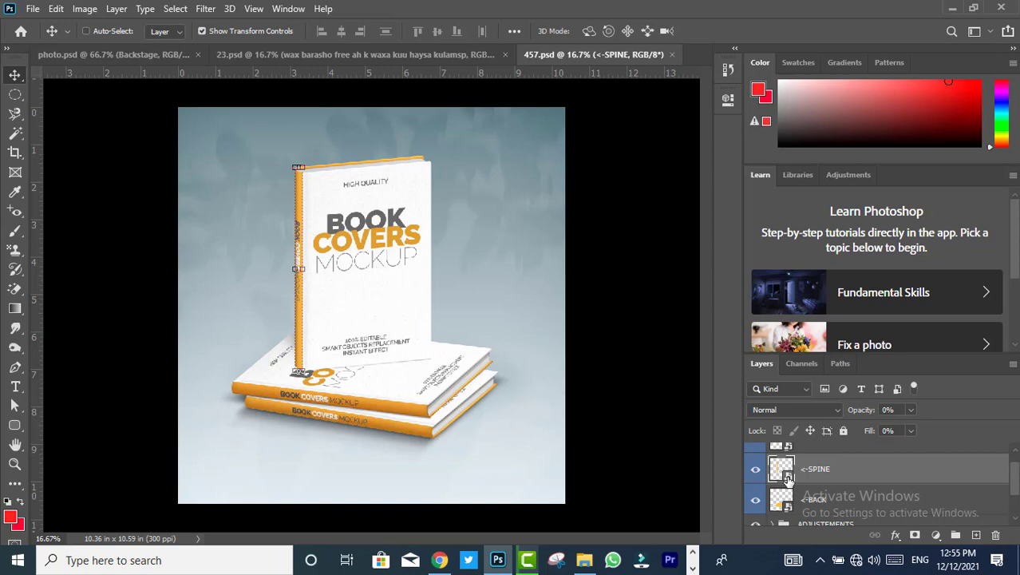
{"action": "double_click", "coordinate": [788, 476]}
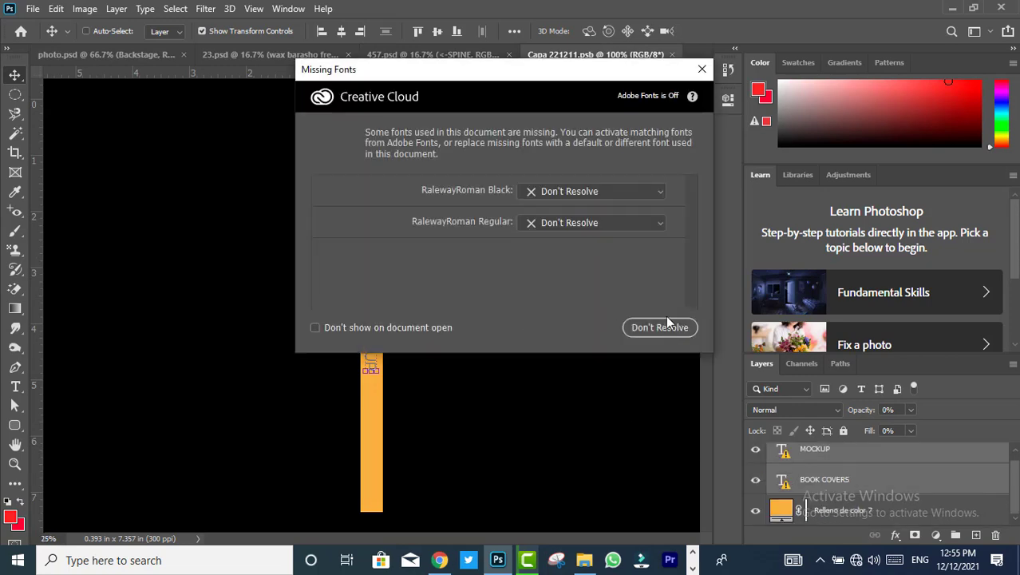
{"action": "left_click", "coordinate": [706, 73]}
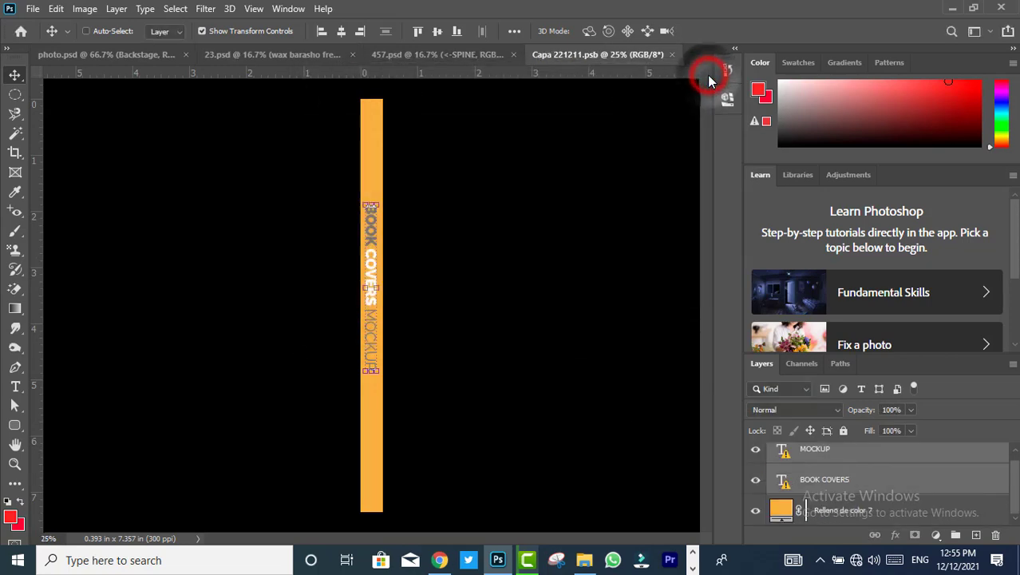
{"action": "left_click", "coordinate": [459, 56]}
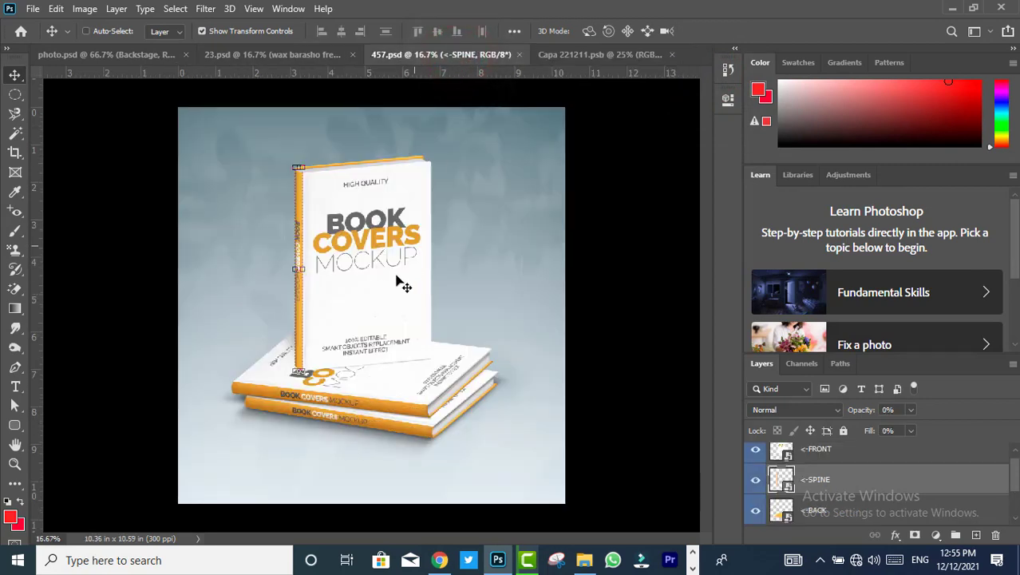
{"action": "left_click", "coordinate": [372, 222]}
{"action": "left_click", "coordinate": [405, 252]}
{"action": "left_click", "coordinate": [813, 450]}
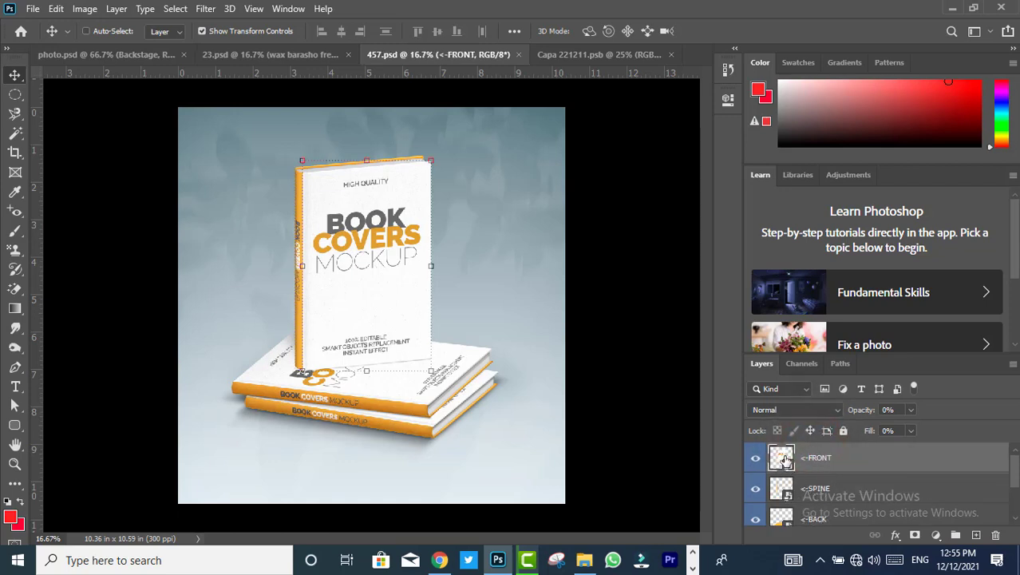
Step: Open the front cover contents as Capa 21221.psb, skipping missing fonts, and start opening a file
{"action": "double_click", "coordinate": [791, 463]}
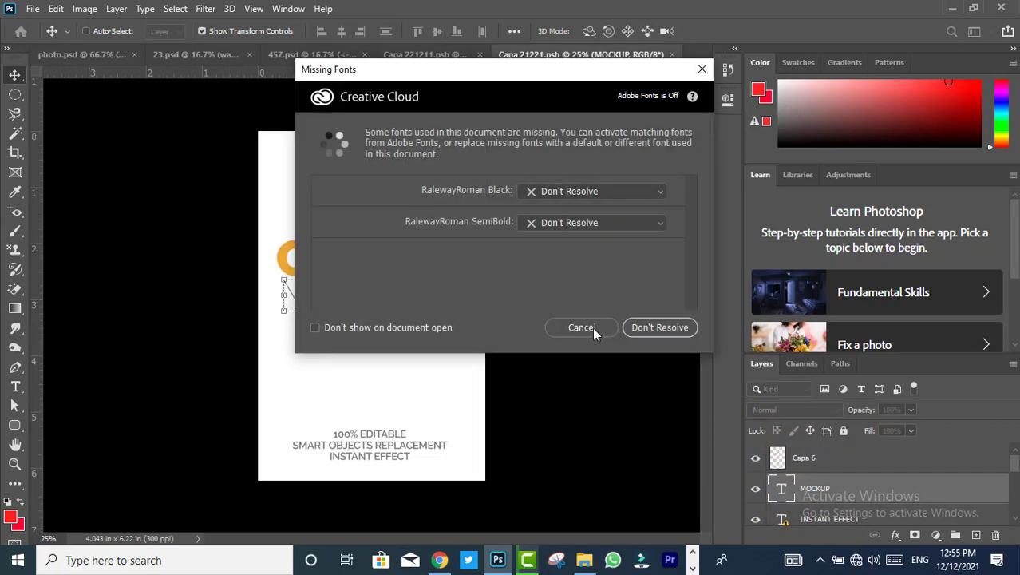
{"action": "left_click", "coordinate": [592, 327]}
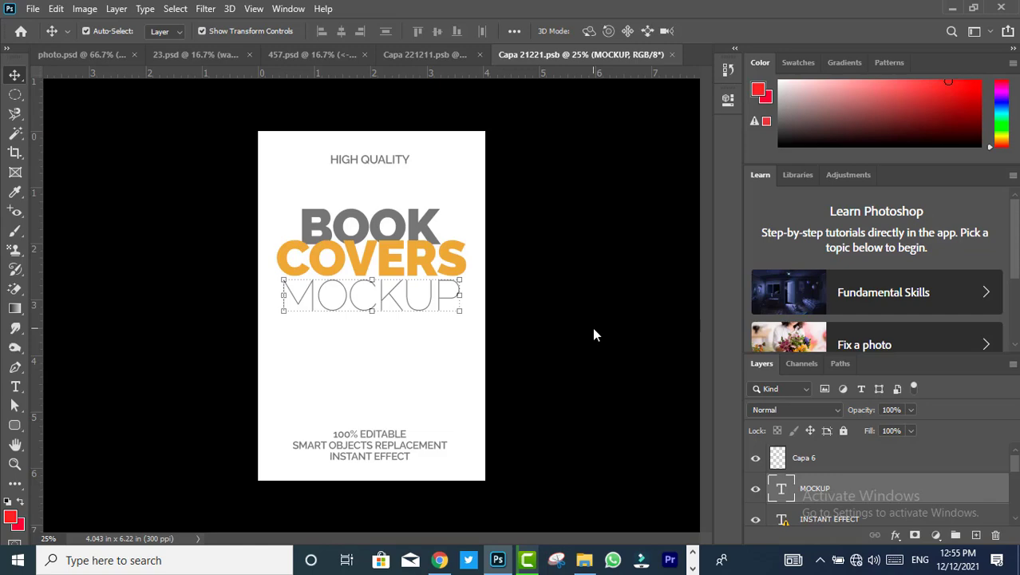
{"action": "key", "text": "ctrl+o"}
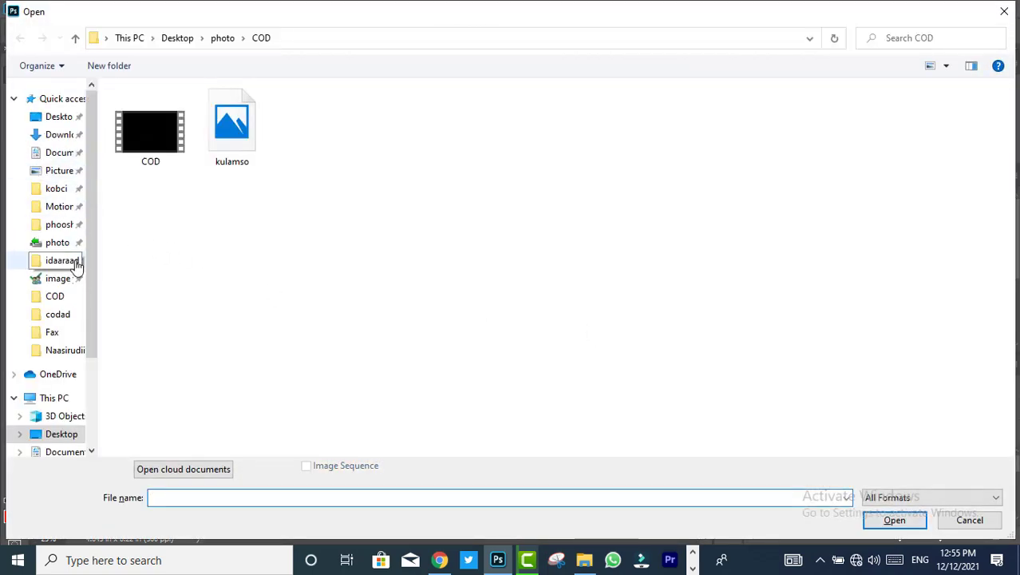
Step: Open kulamso.png from COD, select all, and drag it toward Capa 21221.psb
{"action": "left_click", "coordinate": [67, 293]}
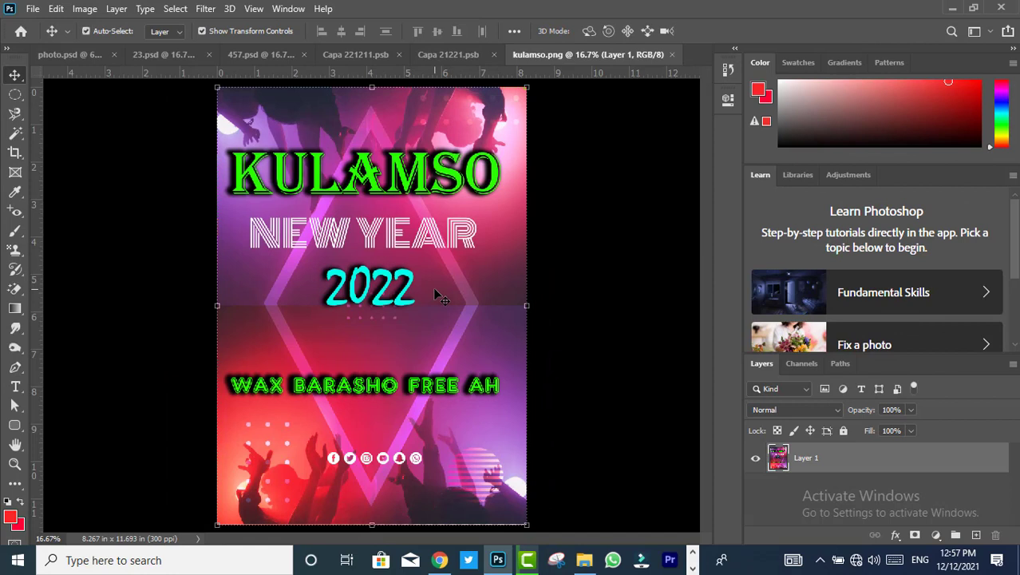
{"action": "key", "text": "ctrl+a"}
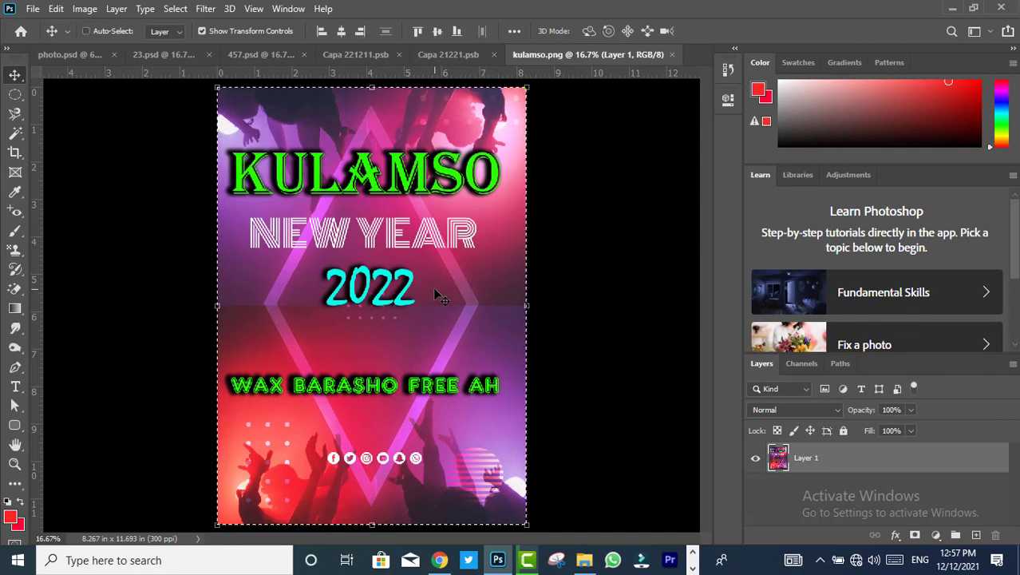
{"action": "left_click", "coordinate": [434, 291]}
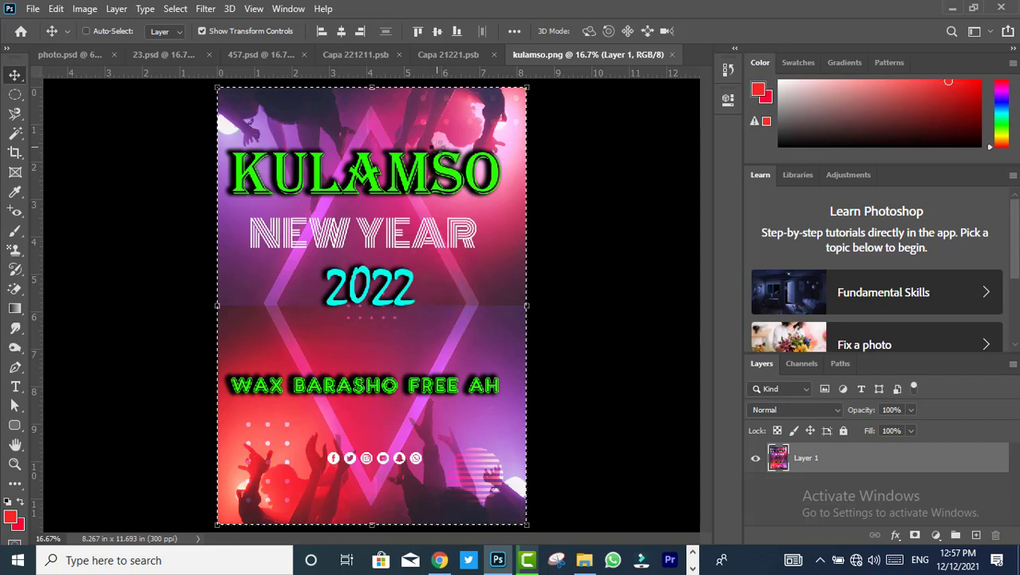
{"action": "left_click", "coordinate": [460, 56]}
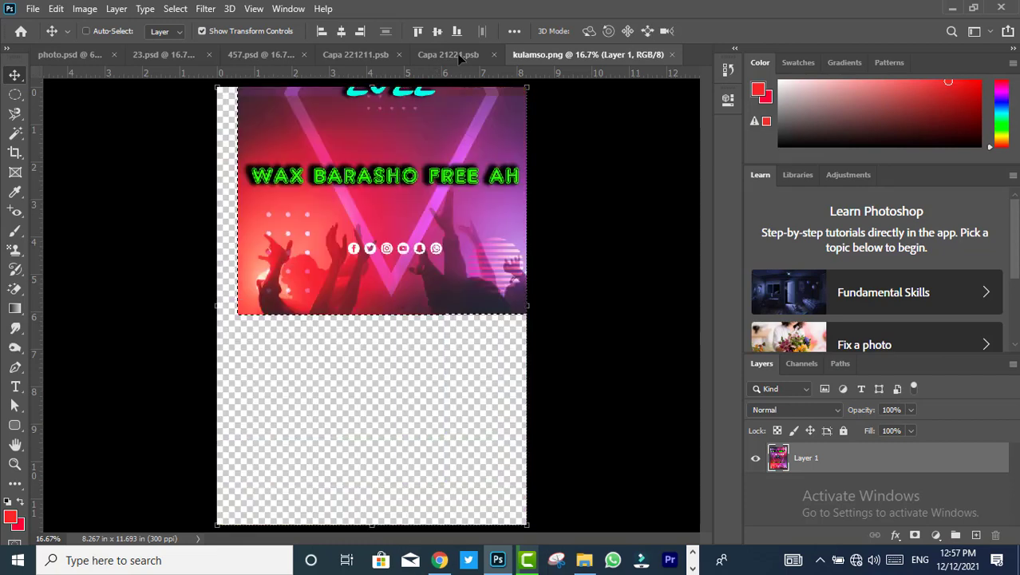
Step: Drop the KULAMSO poster into Capa 21221.psb and scale it to fill the cover at 4.043 x 6.22 in
{"action": "left_click_drag", "start_coordinate": [460, 56], "coordinate": [428, 334]}
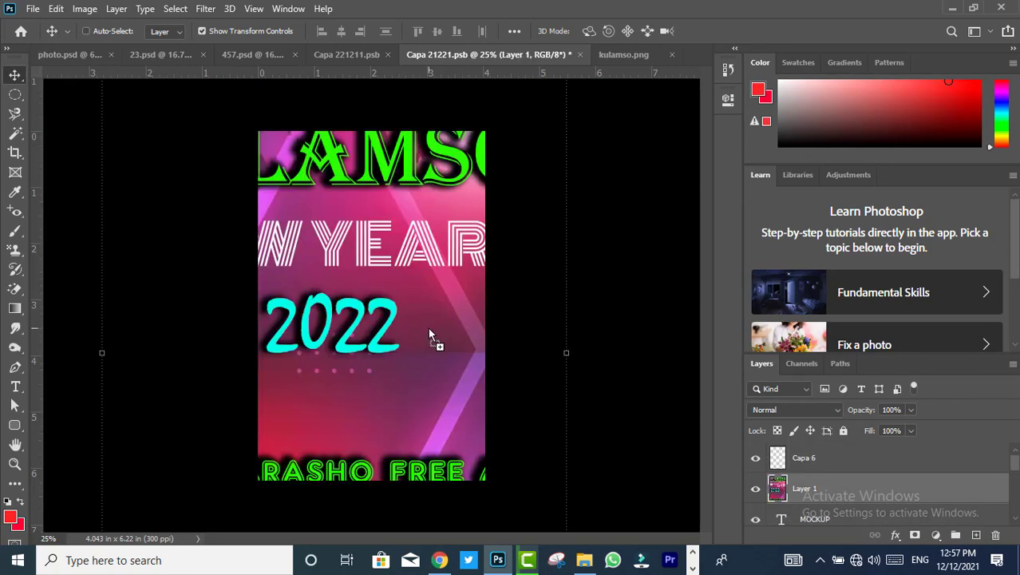
{"action": "key", "text": "ctrl+minus"}
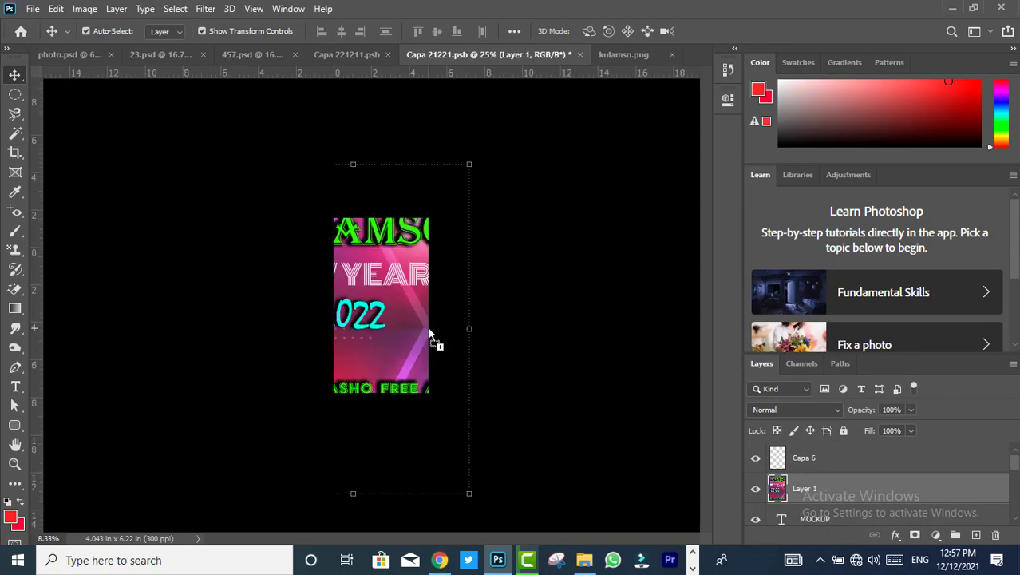
{"action": "key", "text": "ctrl+minus"}
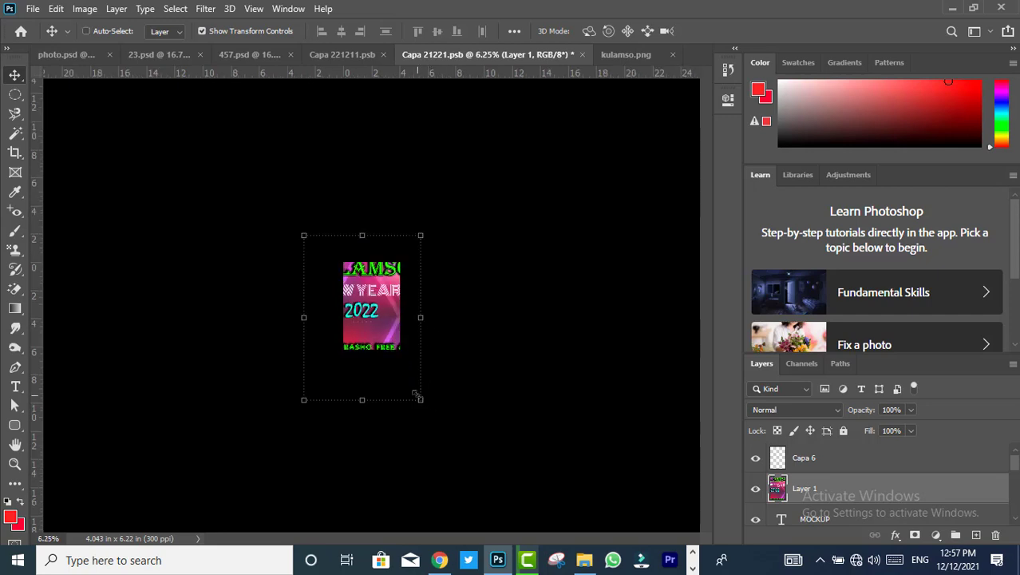
{"action": "left_click", "coordinate": [420, 399]}
{"action": "left_click_drag", "start_coordinate": [420, 399], "coordinate": [381, 312]}
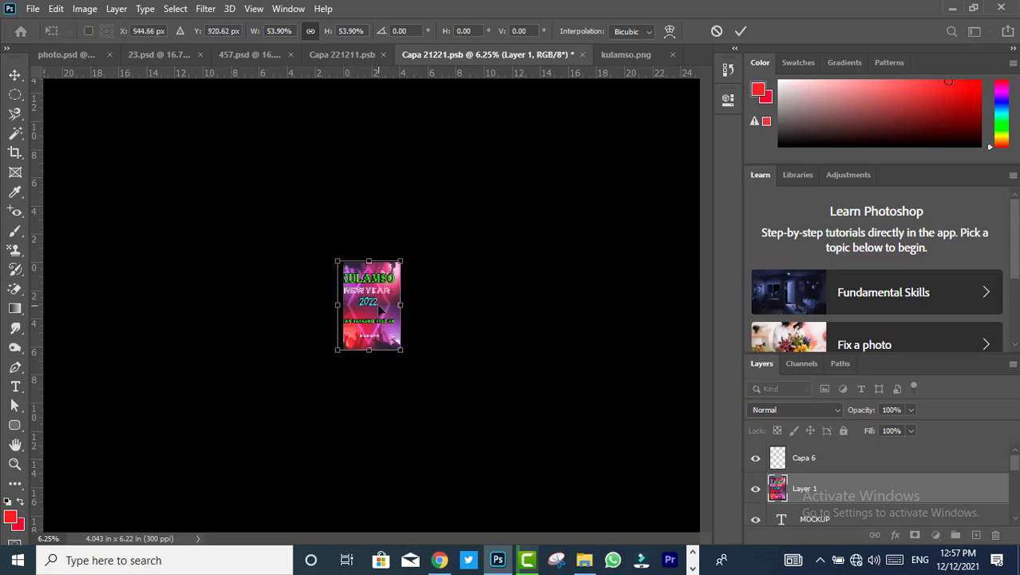
{"action": "key", "text": "ctrl+0"}
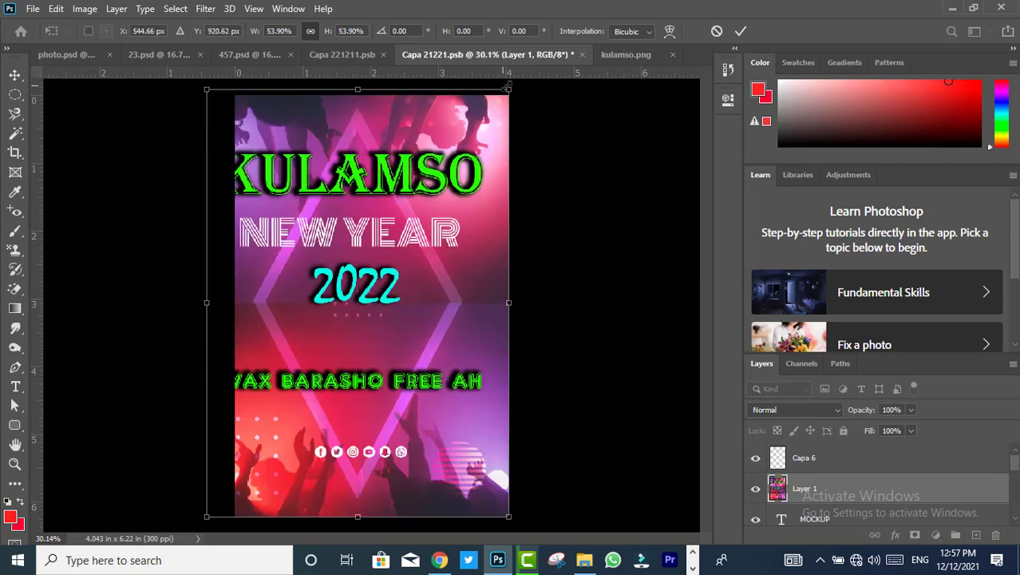
{"action": "left_click_drag", "start_coordinate": [508, 88], "coordinate": [458, 140]}
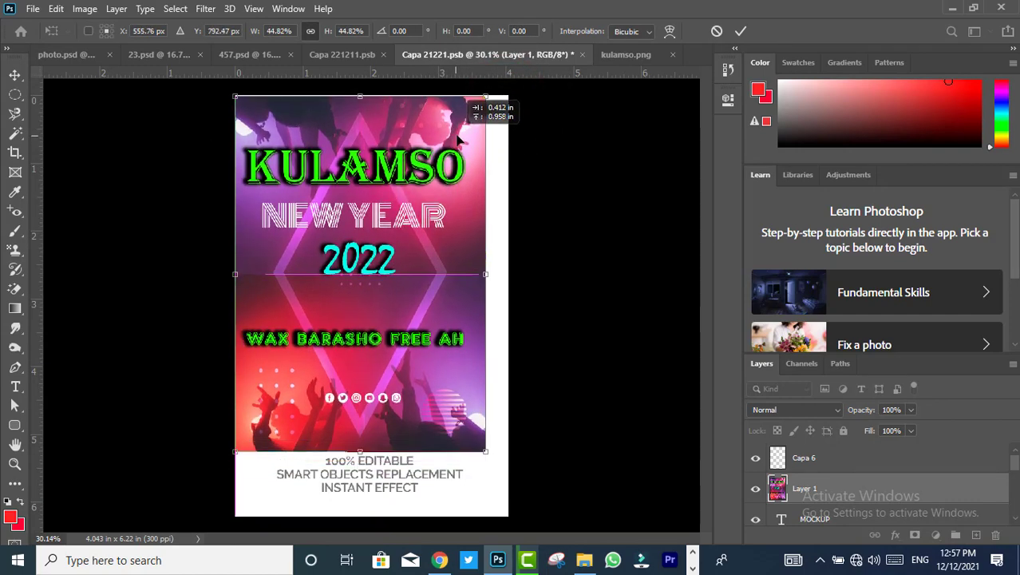
{"action": "left_click_drag", "start_coordinate": [459, 141], "coordinate": [459, 135]}
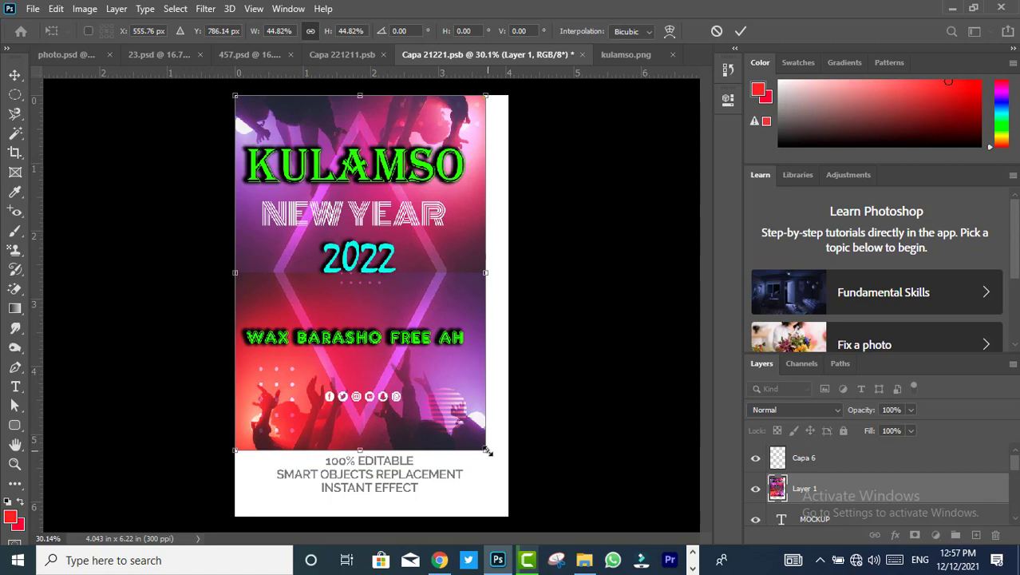
{"action": "left_click_drag", "start_coordinate": [487, 451], "coordinate": [510, 519]}
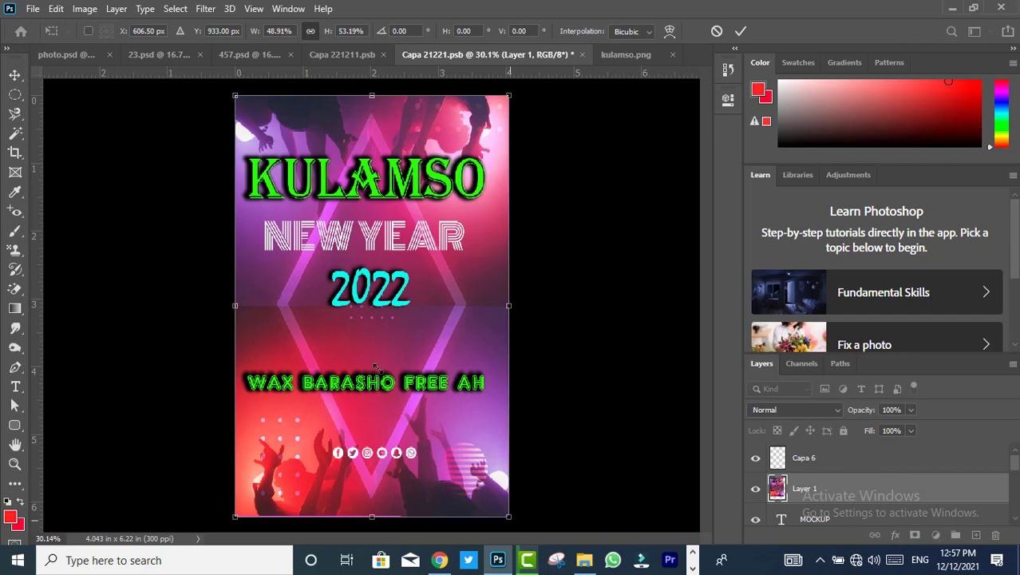
{"action": "left_click", "coordinate": [16, 75]}
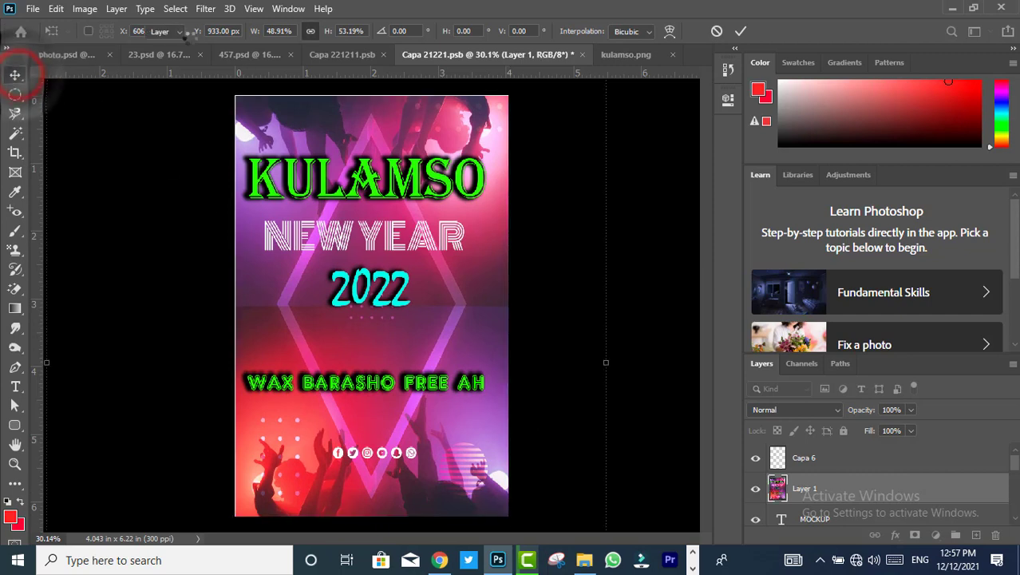
Step: Save and close Capa 21221.psb, leaving the Capa 221211.psb spine document showing
{"action": "left_click", "coordinate": [584, 54]}
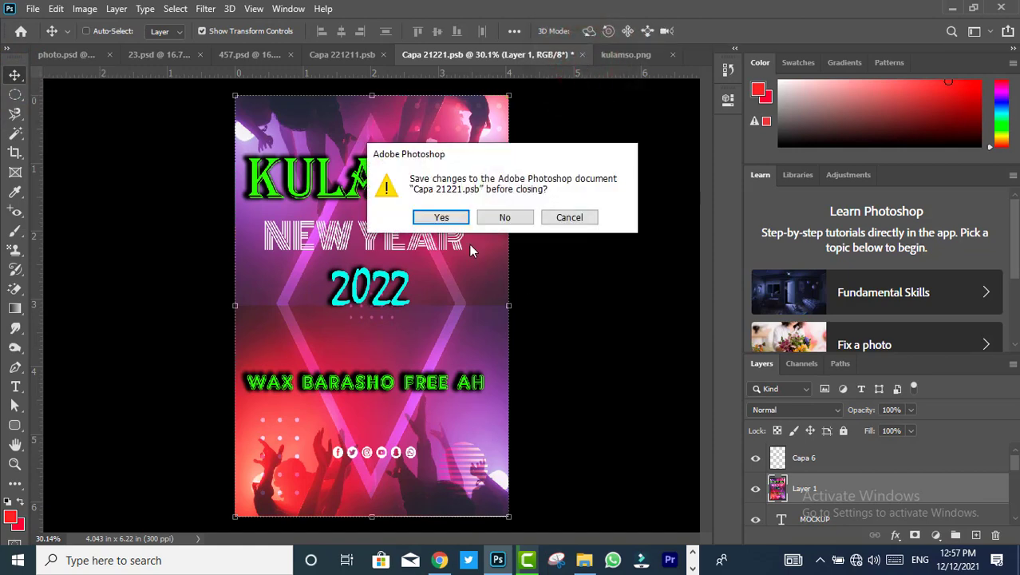
{"action": "left_click", "coordinate": [441, 217]}
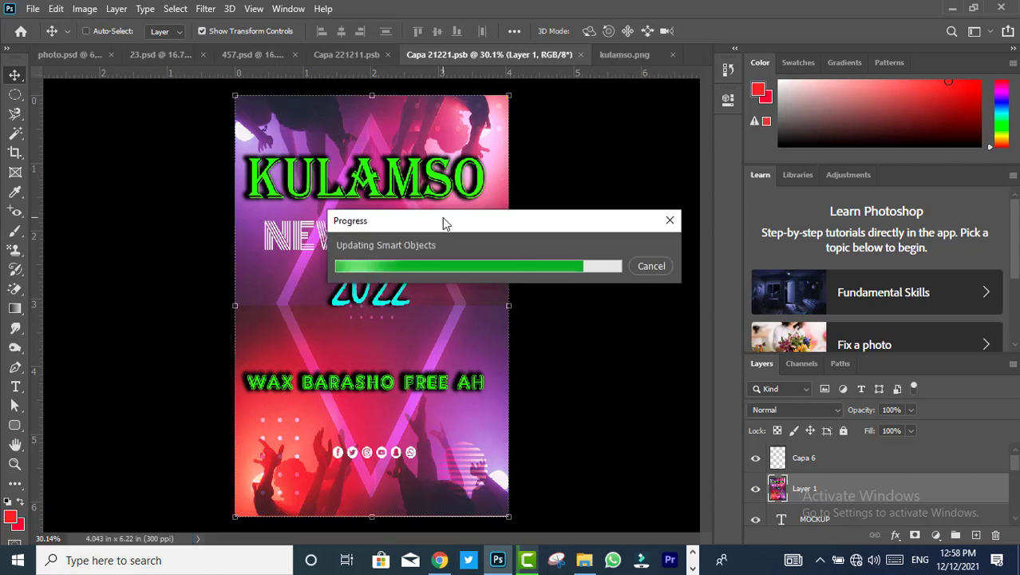
{"action": "key", "text": "ctrl+w"}
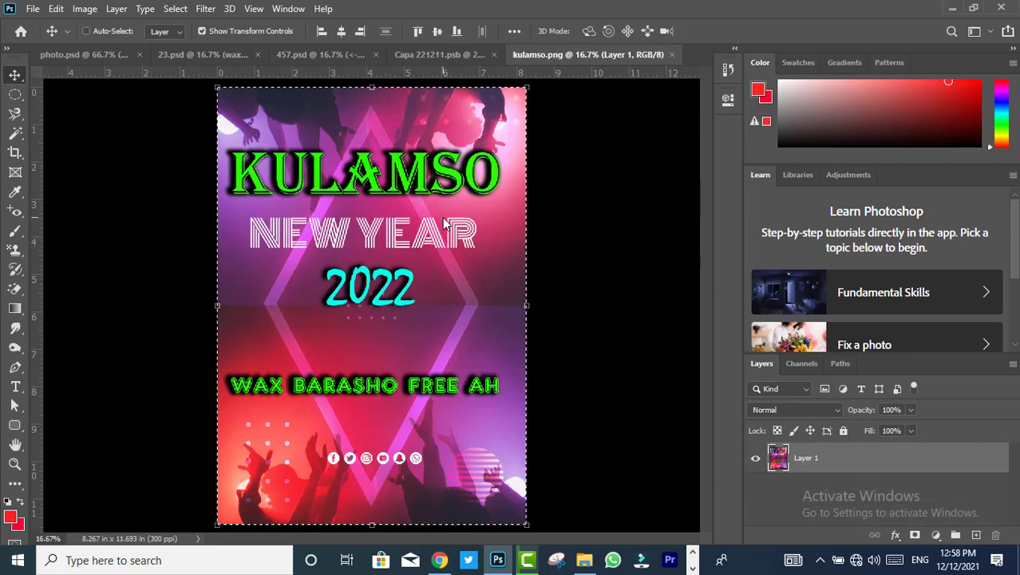
{"action": "left_click", "coordinate": [410, 55]}
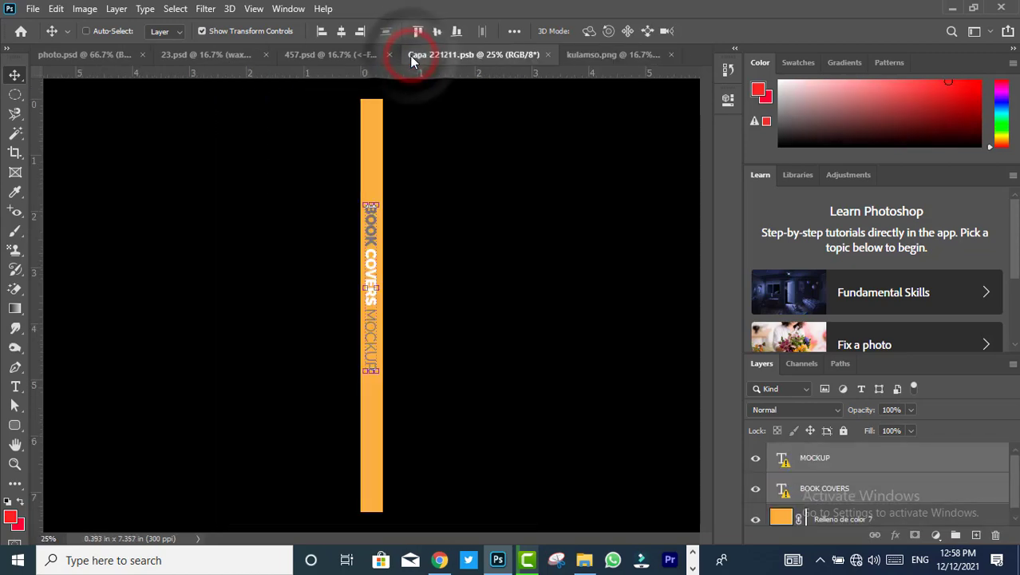
Step: Check the updated 457.psd mockup, then drag the kulamso.png poster layer onto Capa 221211.psb
{"action": "left_click", "coordinate": [349, 54]}
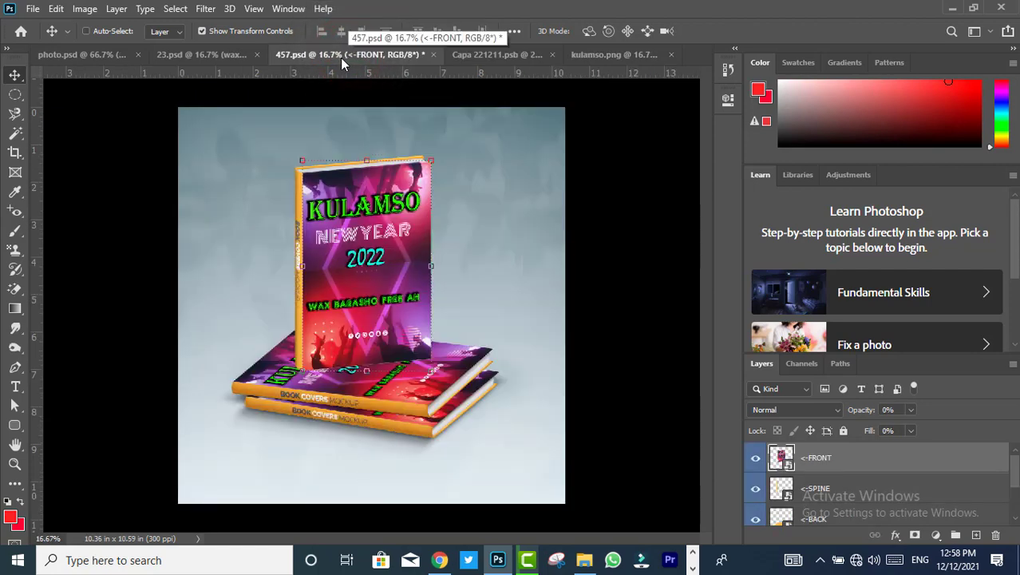
{"action": "left_click", "coordinate": [644, 302]}
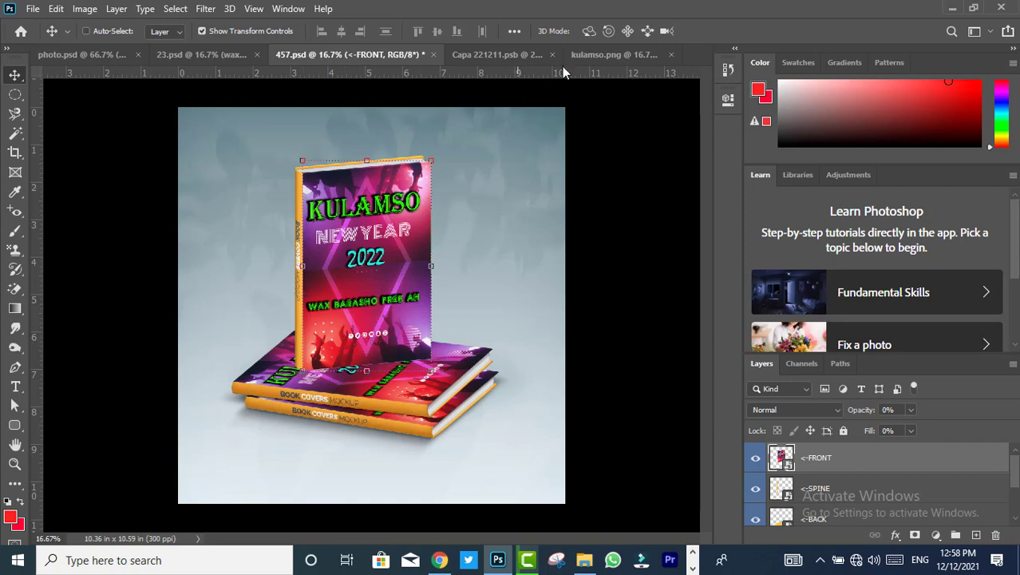
{"action": "left_click", "coordinate": [612, 57]}
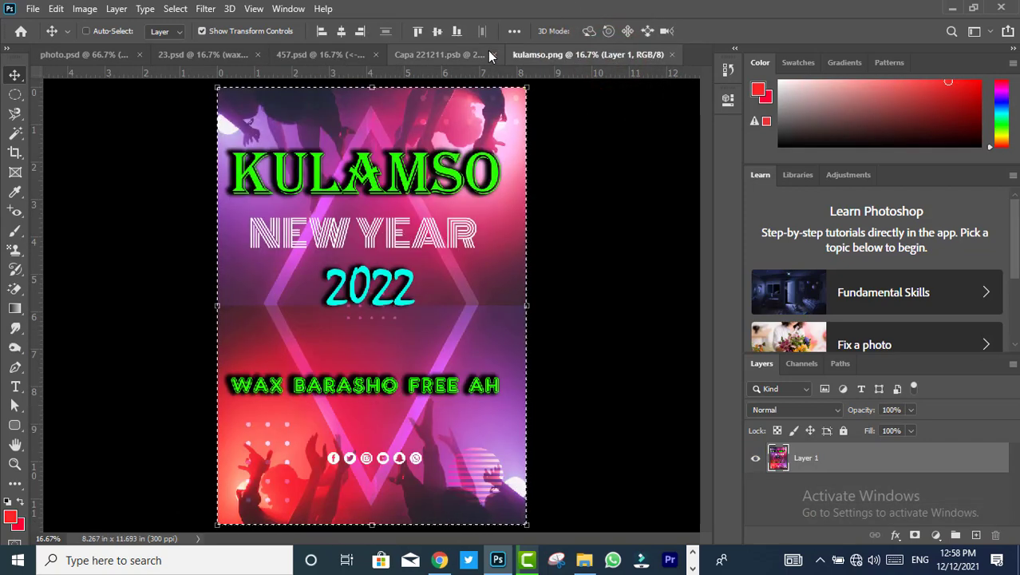
{"action": "left_click", "coordinate": [489, 54]}
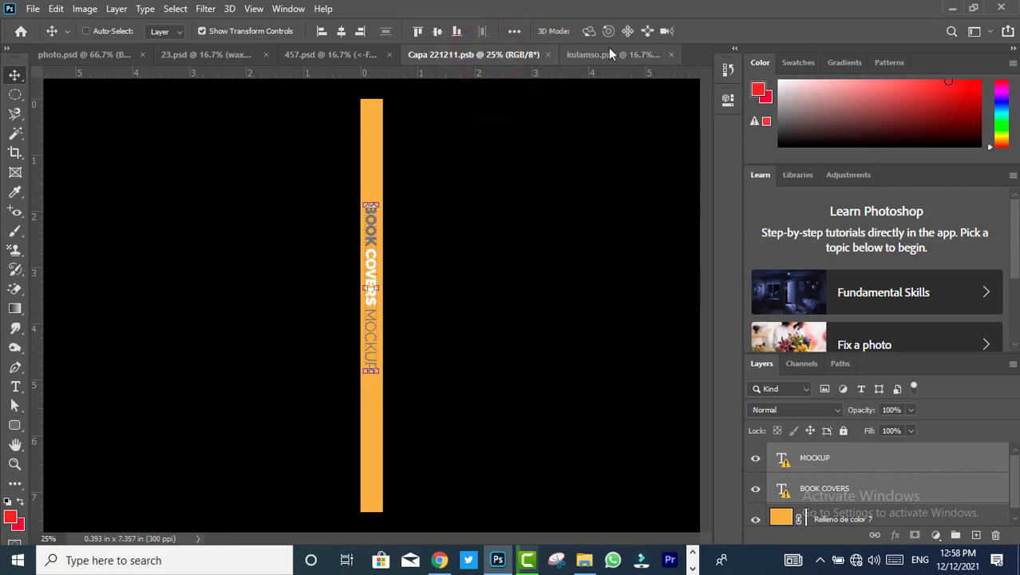
{"action": "left_click", "coordinate": [630, 54]}
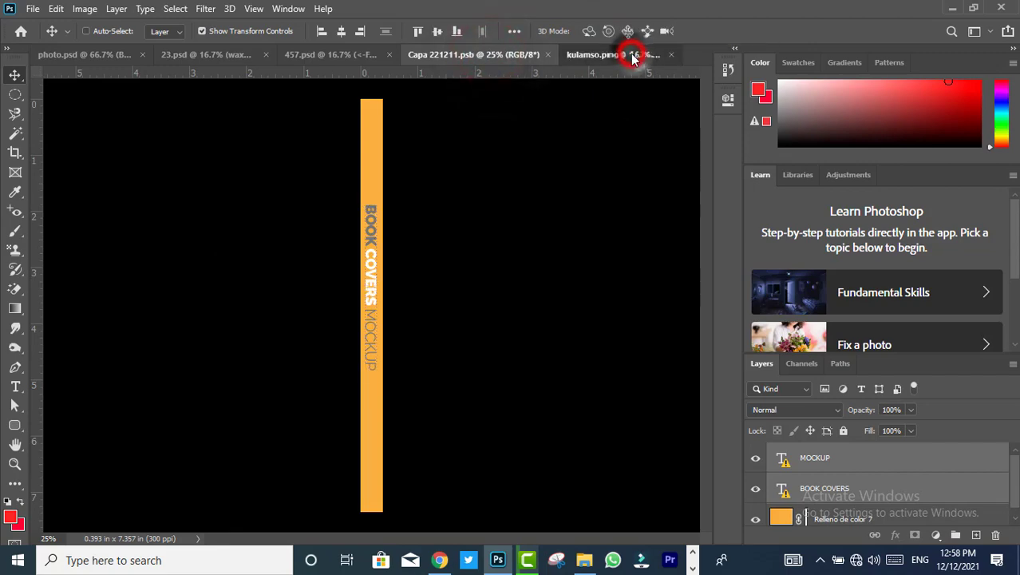
{"action": "mouse_move", "coordinate": [445, 269]}
{"action": "left_mouse_down"}
{"action": "mouse_move", "coordinate": [455, 58]}
{"action": "mouse_move", "coordinate": [373, 172]}
{"action": "left_mouse_up"}
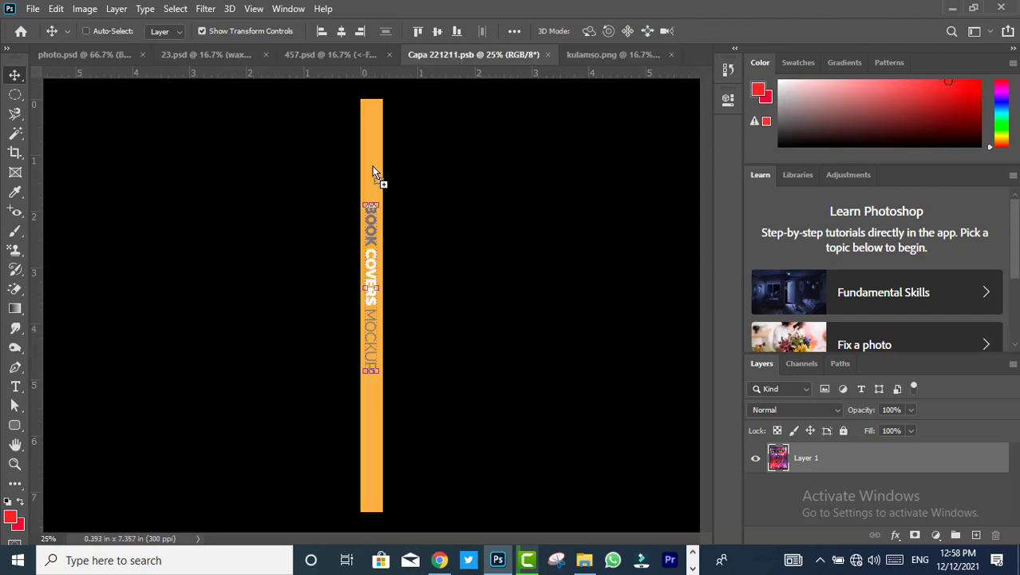
Step: Scale the poster into a 0.393 x 7.357 in strip covering the spine
{"action": "left_click_drag", "start_coordinate": [372, 171], "coordinate": [388, 175]}
{"action": "key", "text": "ctrl+minus"}
{"action": "key", "text": "ctrl+minus"}
{"action": "key", "text": "ctrl+minus"}
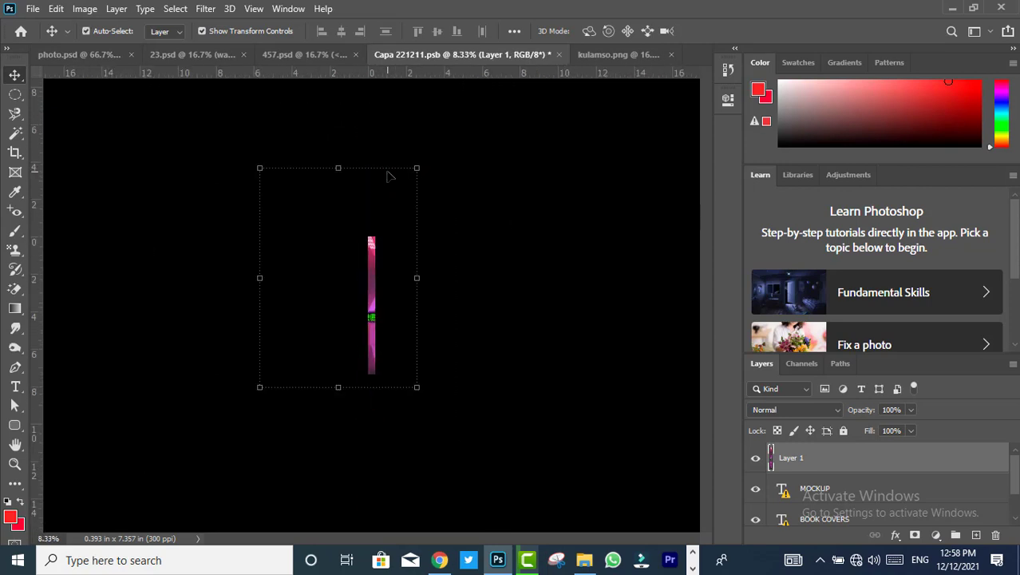
{"action": "left_click_drag", "start_coordinate": [416, 169], "coordinate": [269, 297]}
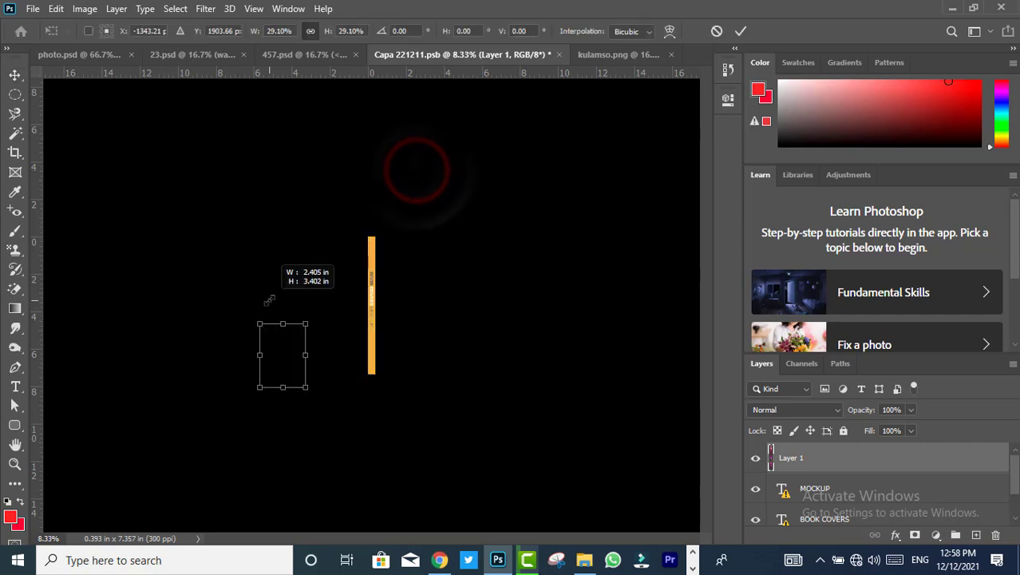
{"action": "mouse_move", "coordinate": [288, 340]}
{"action": "left_mouse_down"}
{"action": "mouse_move", "coordinate": [386, 256]}
{"action": "mouse_move", "coordinate": [403, 255]}
{"action": "left_mouse_up"}
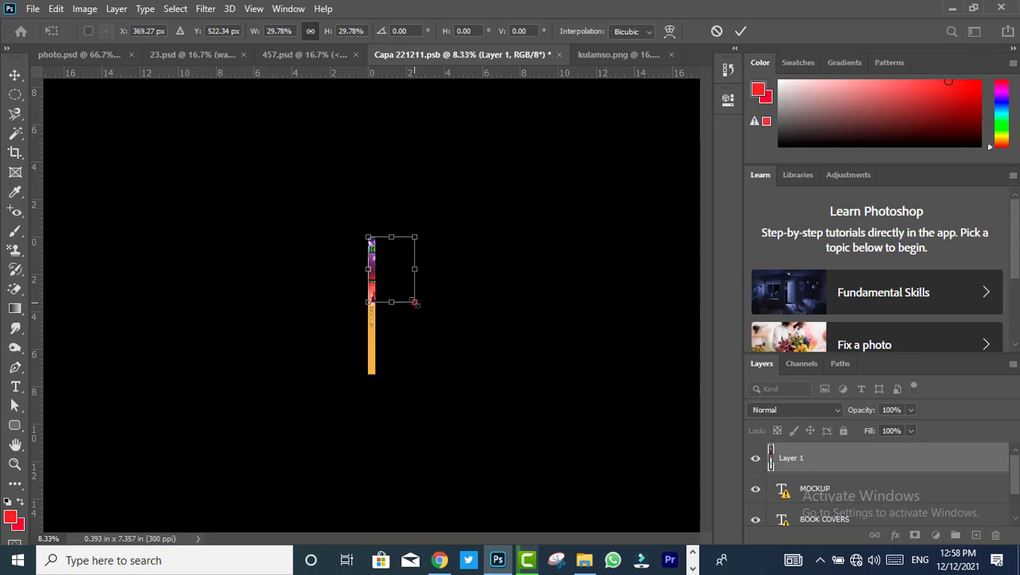
{"action": "left_click_drag", "start_coordinate": [415, 301], "coordinate": [375, 380]}
{"action": "left_click", "coordinate": [13, 78]}
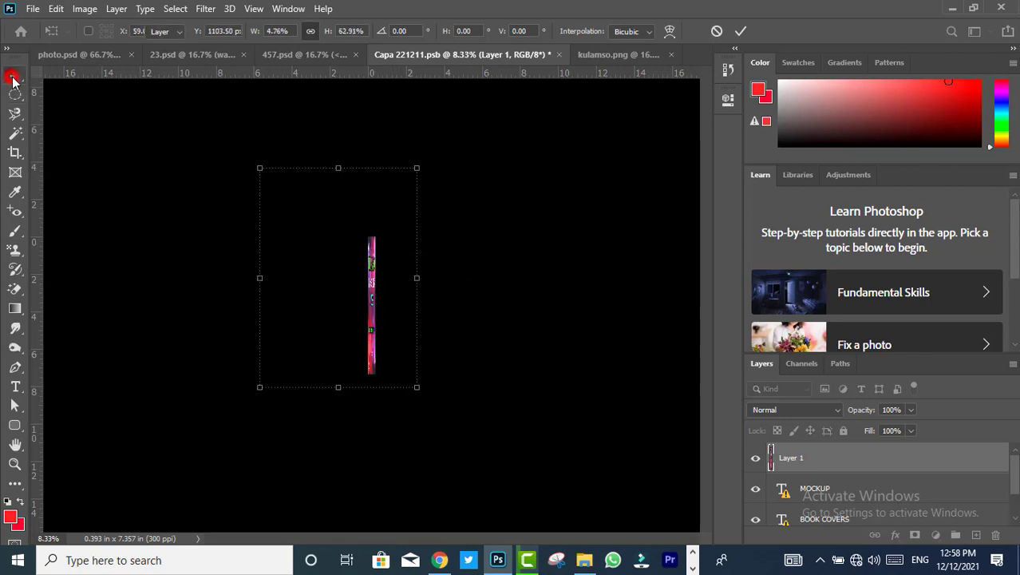
Step: Save and close the Capa 221211.psb spine document
{"action": "key", "text": "ctrl+0"}
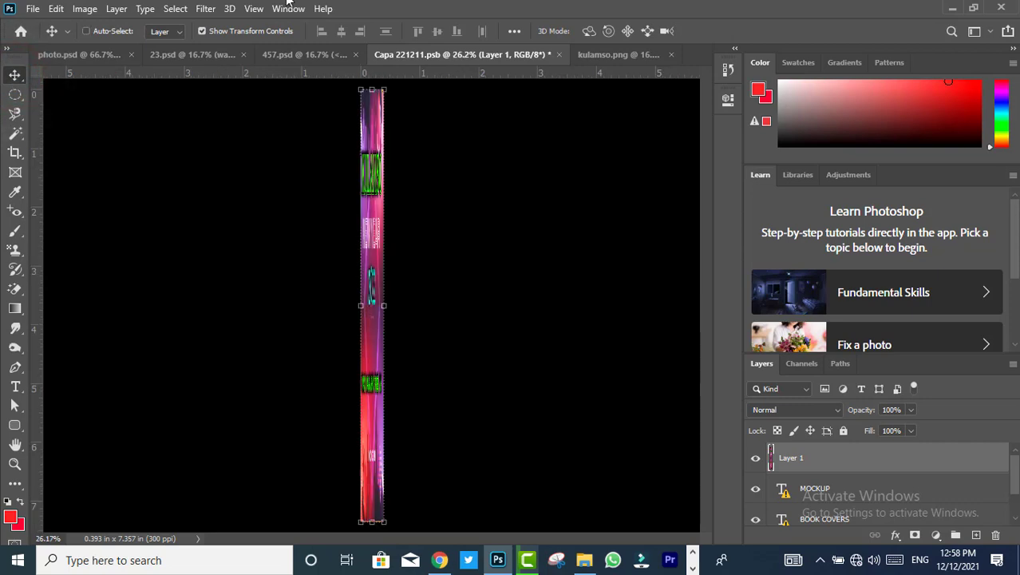
{"action": "left_click", "coordinate": [561, 54]}
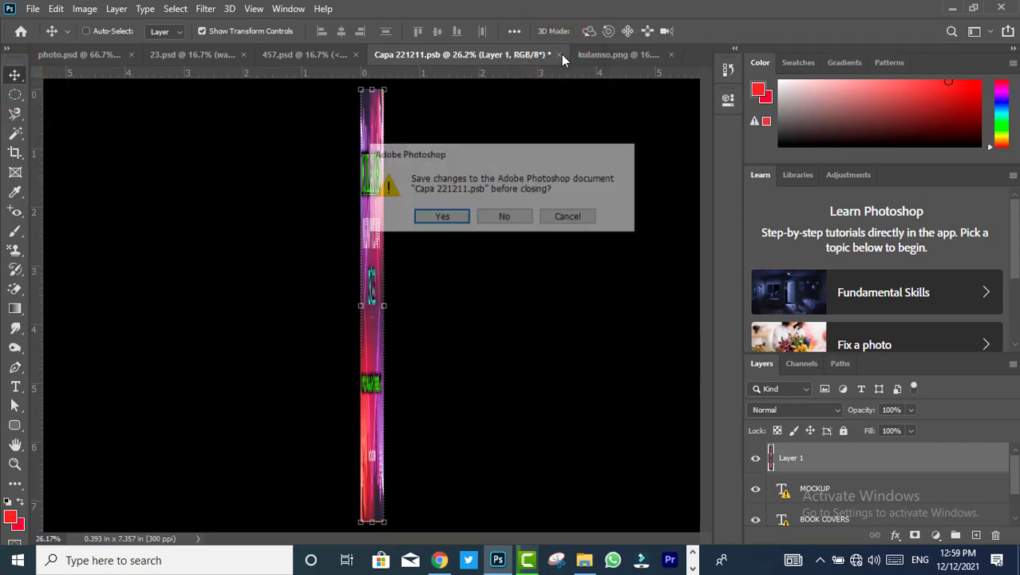
{"action": "left_click", "coordinate": [437, 217]}
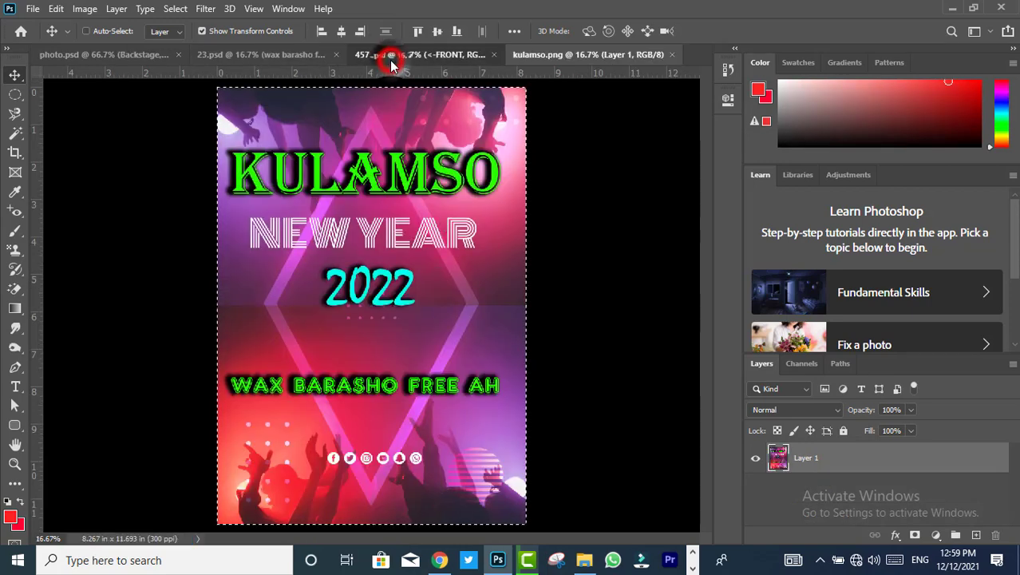
Step: In 457.psd, select Relleno de color 1 inside the BACKGROUND group and list its layer styles
{"action": "left_click", "coordinate": [390, 61]}
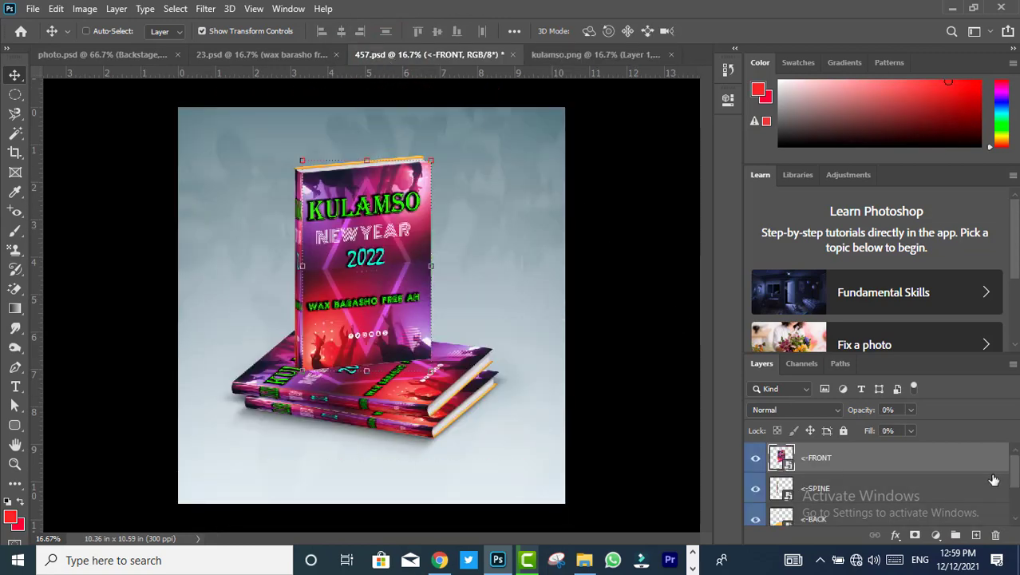
{"action": "left_click_drag", "start_coordinate": [1015, 471], "coordinate": [1016, 507]}
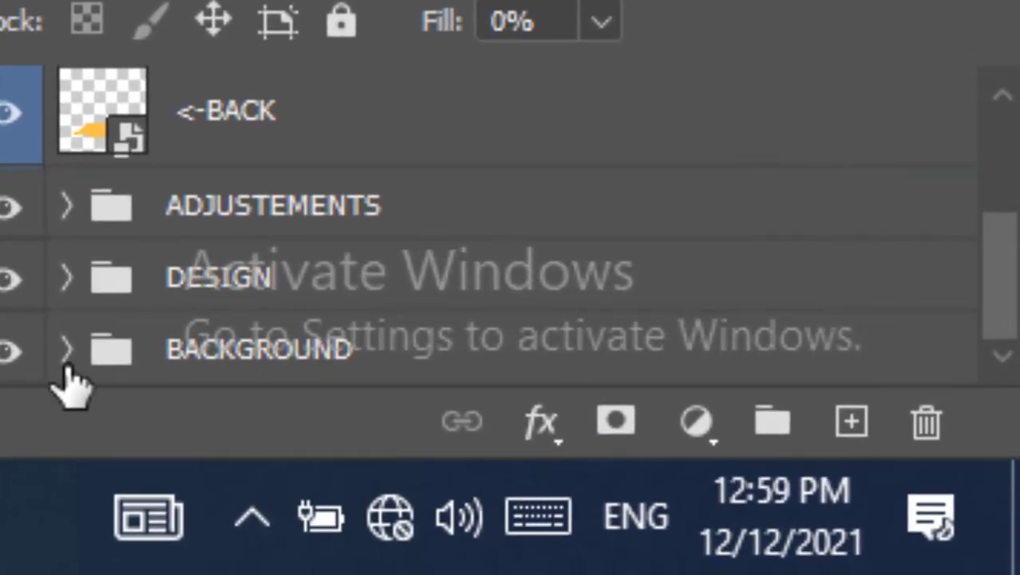
{"action": "left_click", "coordinate": [66, 348]}
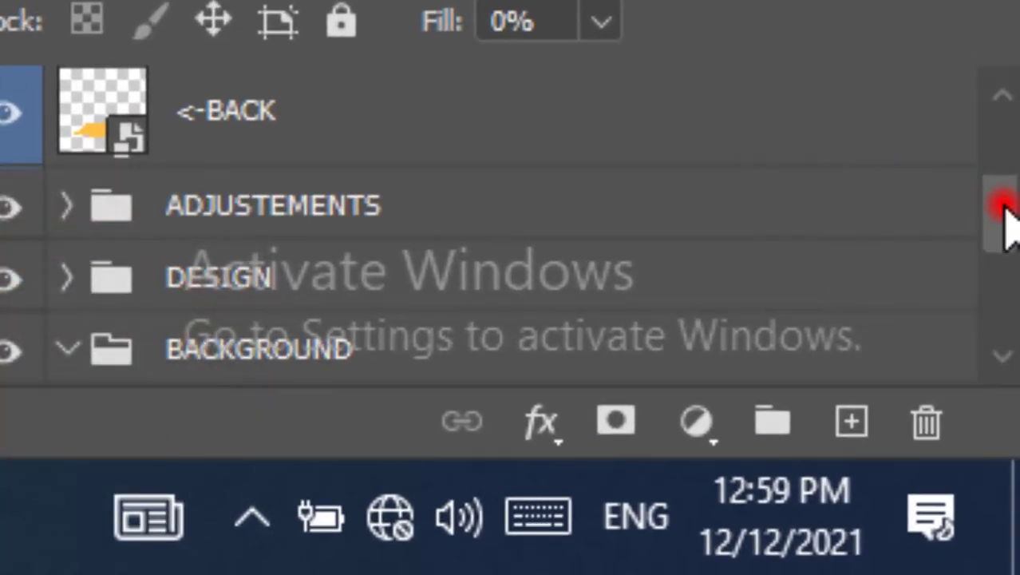
{"action": "left_click_drag", "start_coordinate": [996, 221], "coordinate": [1011, 319]}
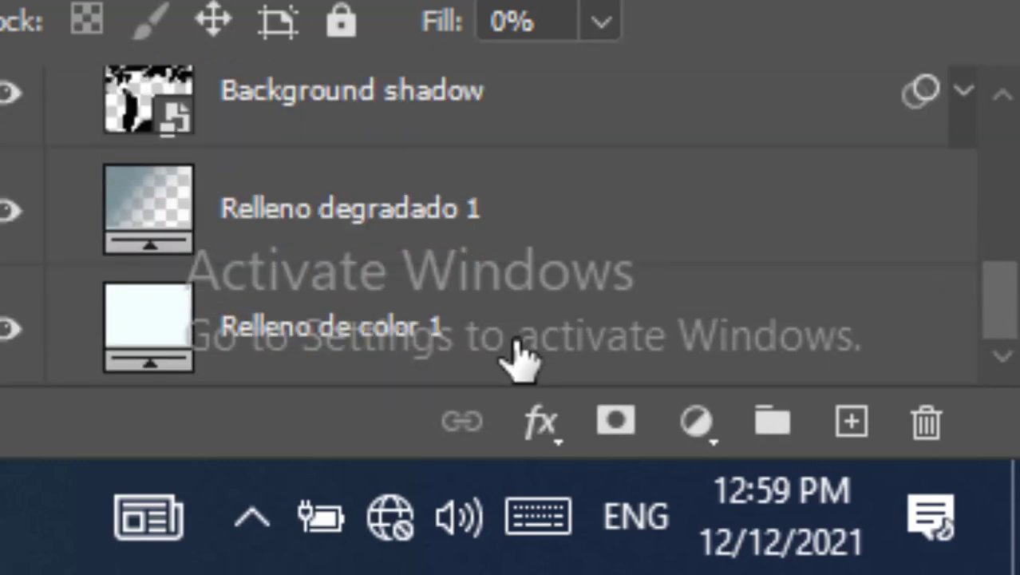
{"action": "left_click", "coordinate": [493, 349]}
{"action": "left_click", "coordinate": [539, 421]}
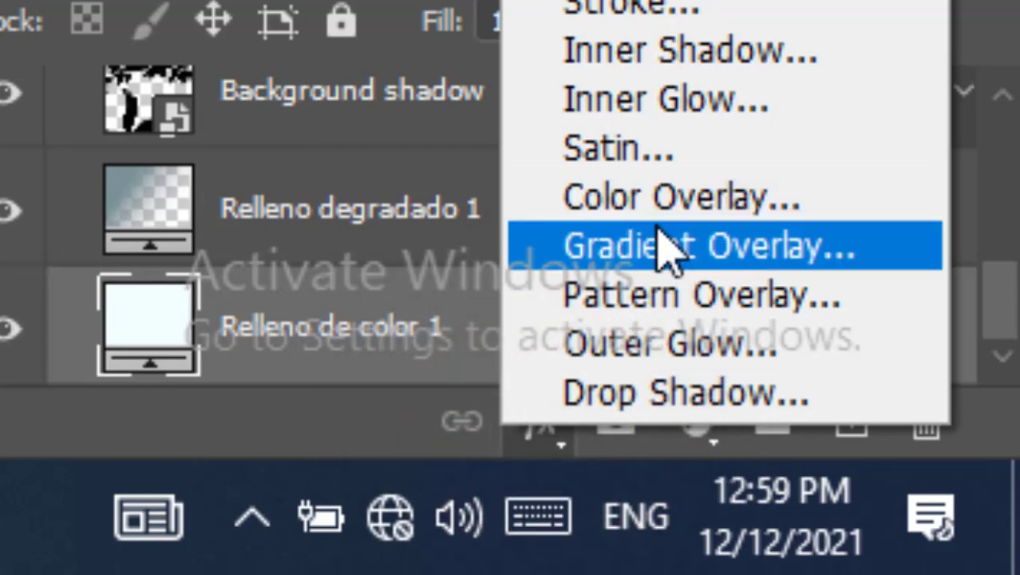
Step: Give Relleno de color 1 a magenta f600ff Color Overlay
{"action": "left_click", "coordinate": [656, 199]}
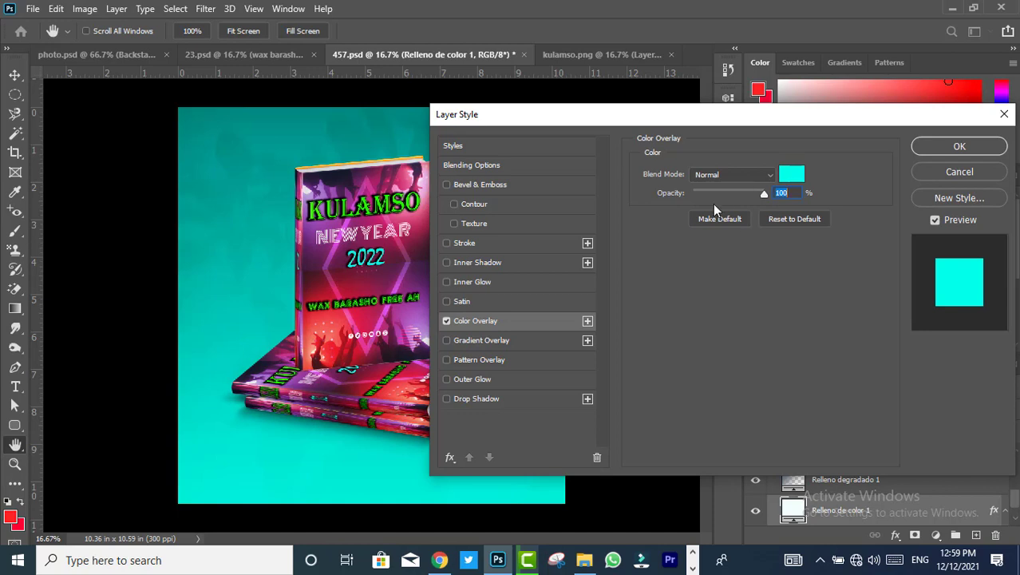
{"action": "left_click", "coordinate": [793, 175]}
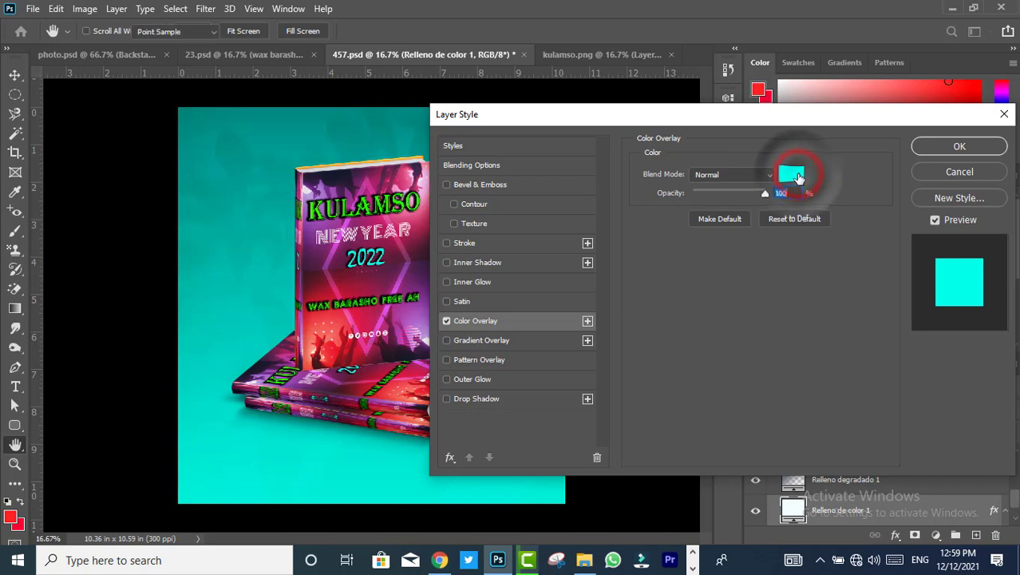
{"action": "left_click", "coordinate": [610, 183]}
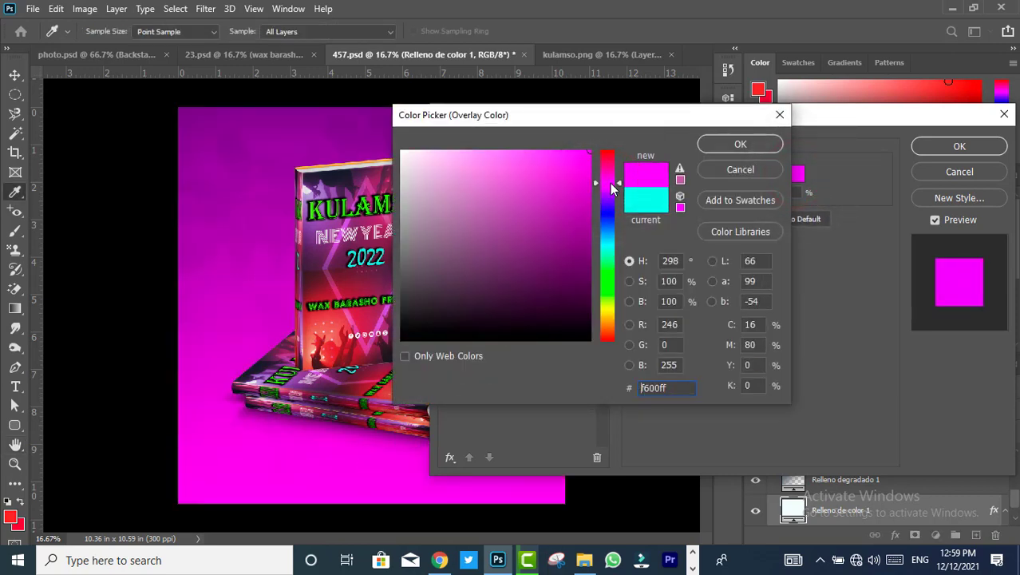
{"action": "left_click", "coordinate": [754, 144]}
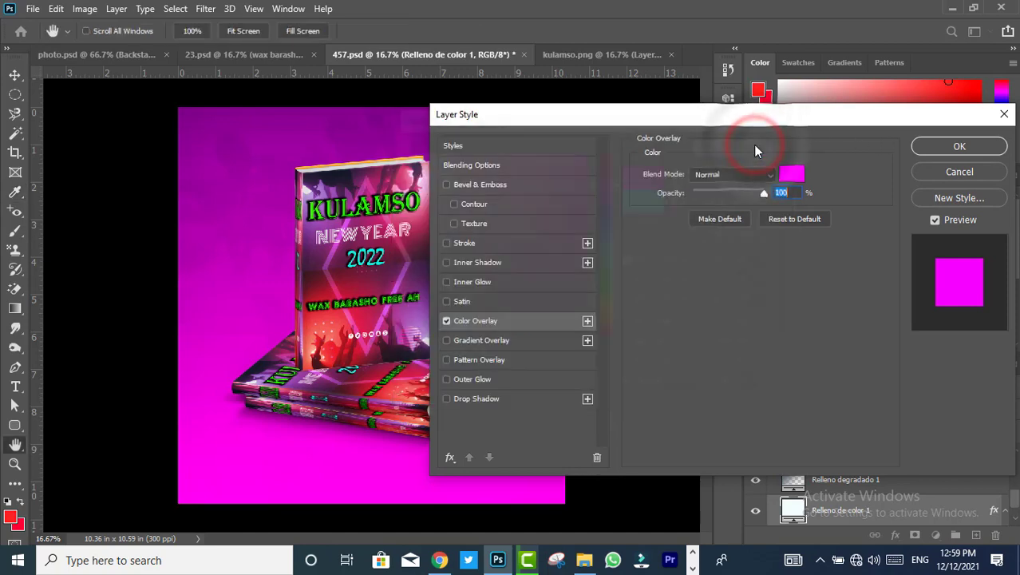
{"action": "left_click", "coordinate": [959, 149]}
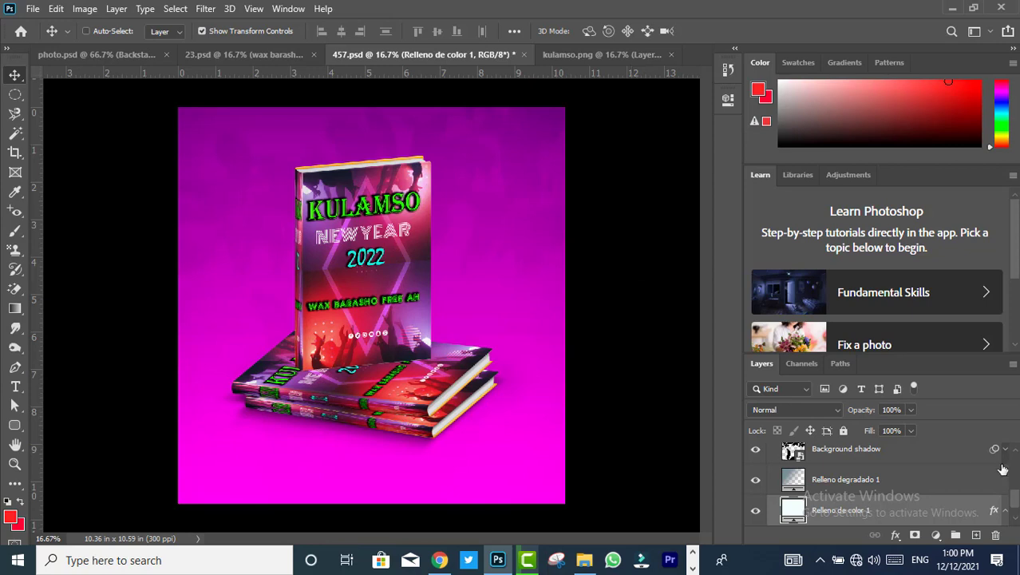
{"action": "left_click_drag", "start_coordinate": [1018, 499], "coordinate": [1016, 461]}
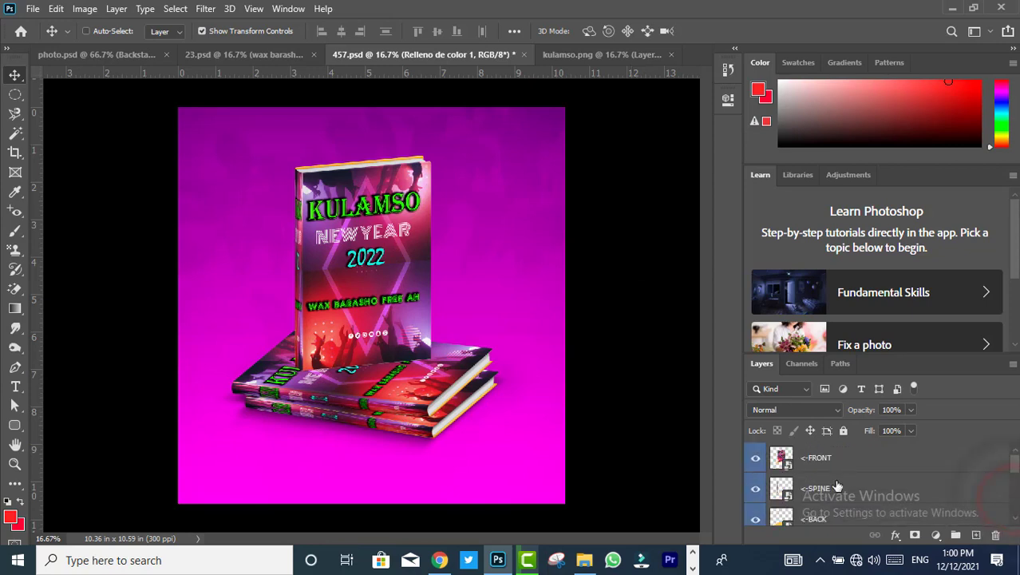